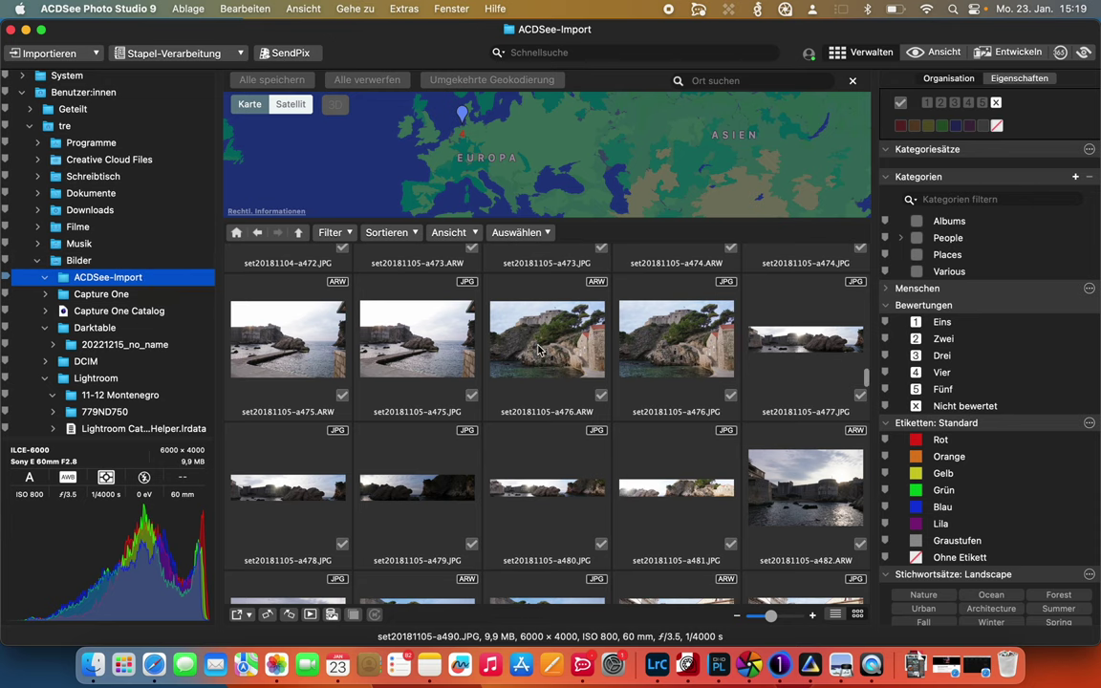
Scroll through the browser and show the selected photo's Eigenschaften (Properties) metadata.
scroll(537, 350, "down", 5)
scroll(538, 350, "down", 2)
scroll(537, 350, "down", 2)
scroll(537, 350, "down", 2)
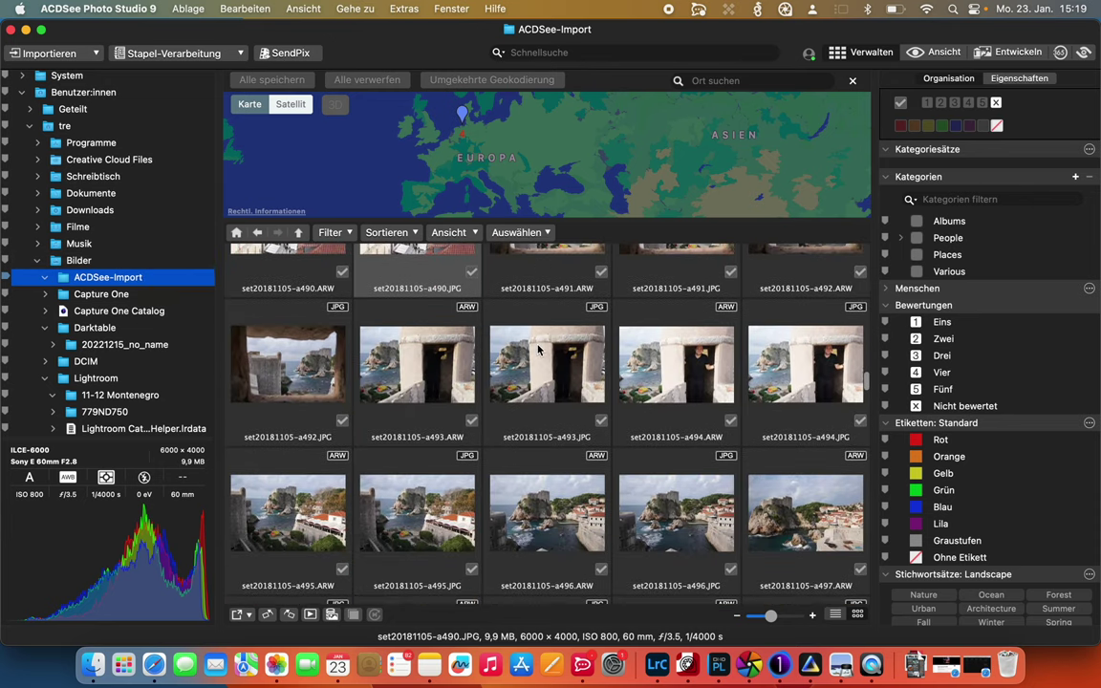
scroll(537, 350, "down", 2)
scroll(537, 350, "up", 4)
scroll(537, 350, "up", 3)
scroll(545, 347, "up", 3)
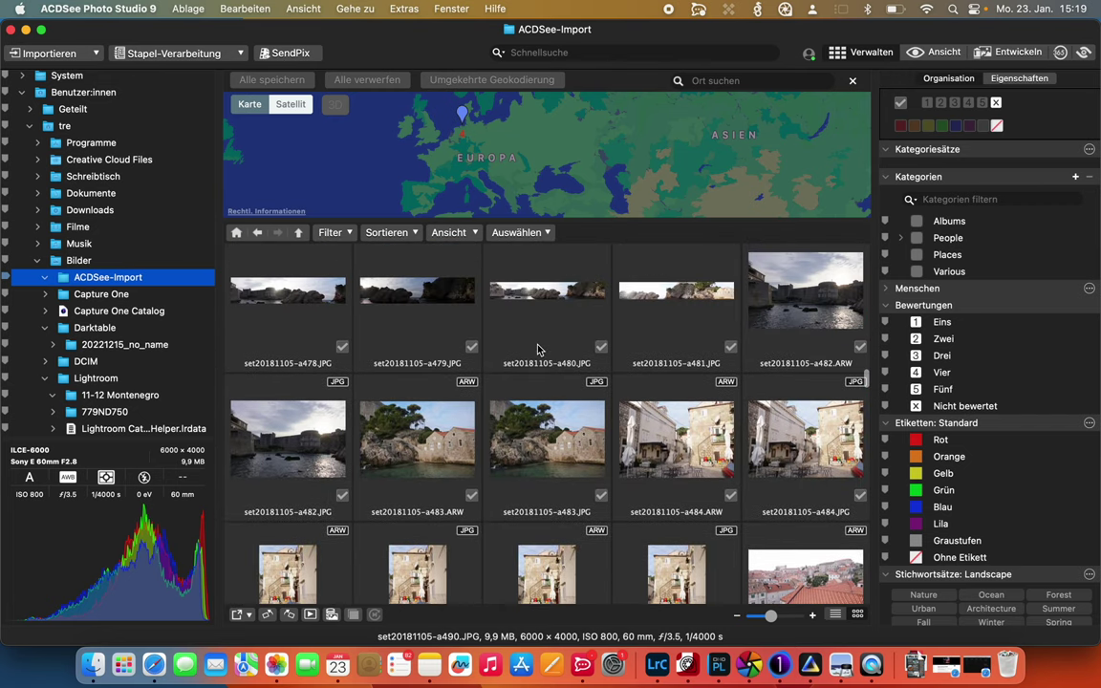
left_click(1012, 82)
View the IPTC IIM (Legacy) fields, then open set20181105-a490.JPG in Develop mode.
left_click(902, 94)
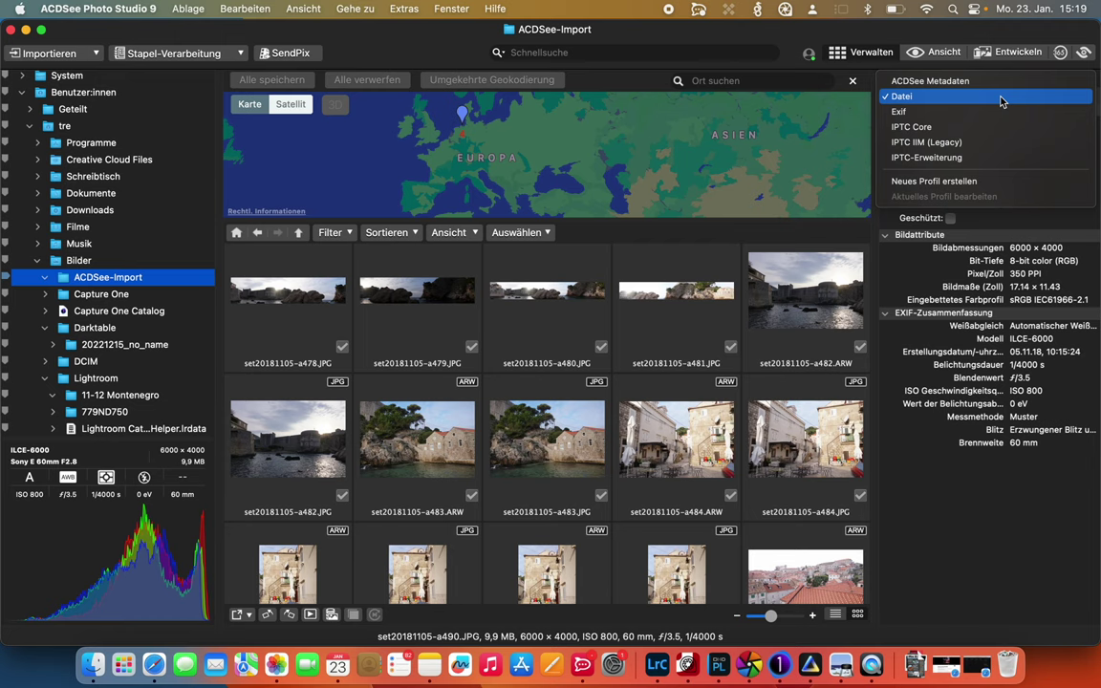
left_click(984, 143)
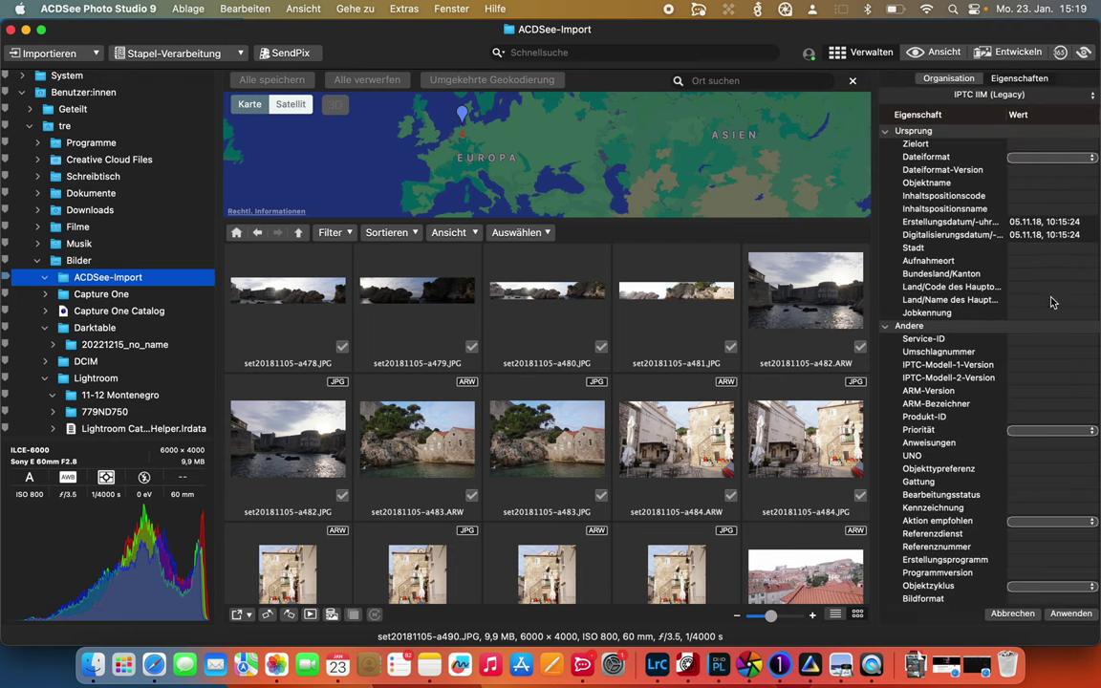
left_click(1061, 365)
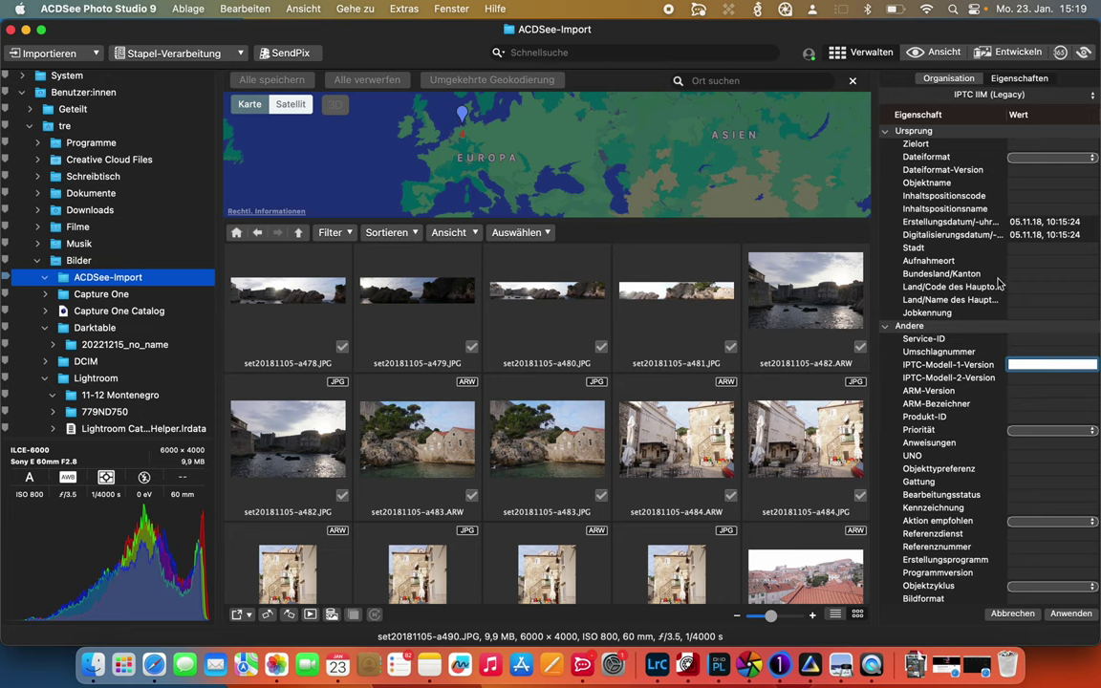
left_click(1005, 57)
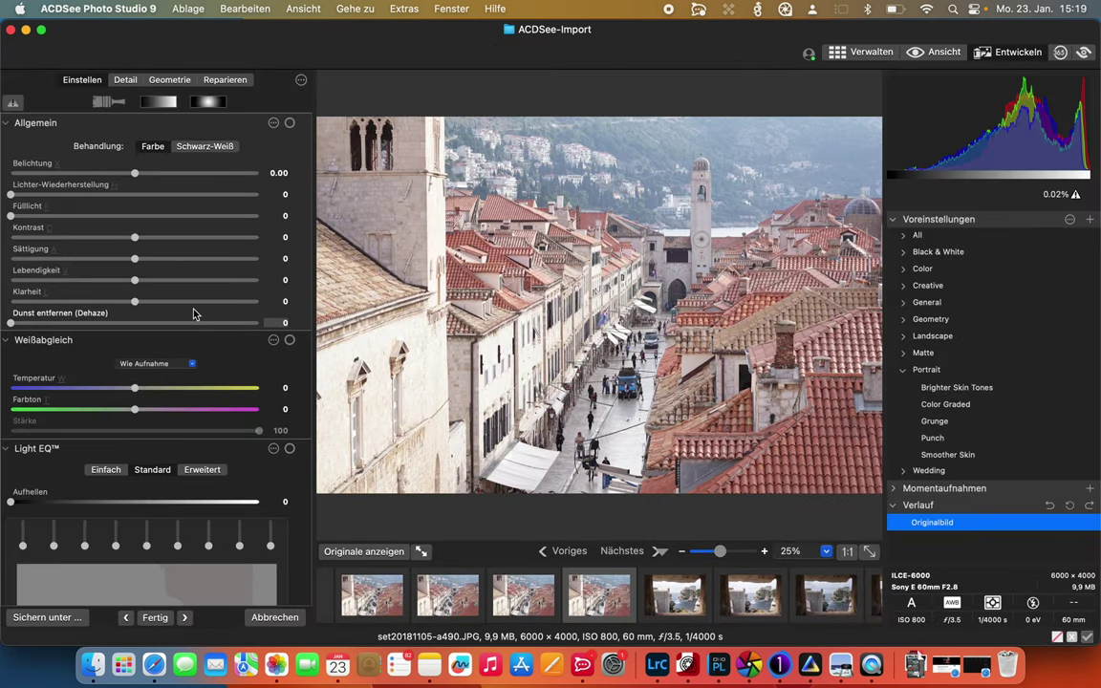
Set Lichter-Wiederherstellung to 31 and Kontrast to 26, then switch to Lightroom Classic.
left_click(86, 199)
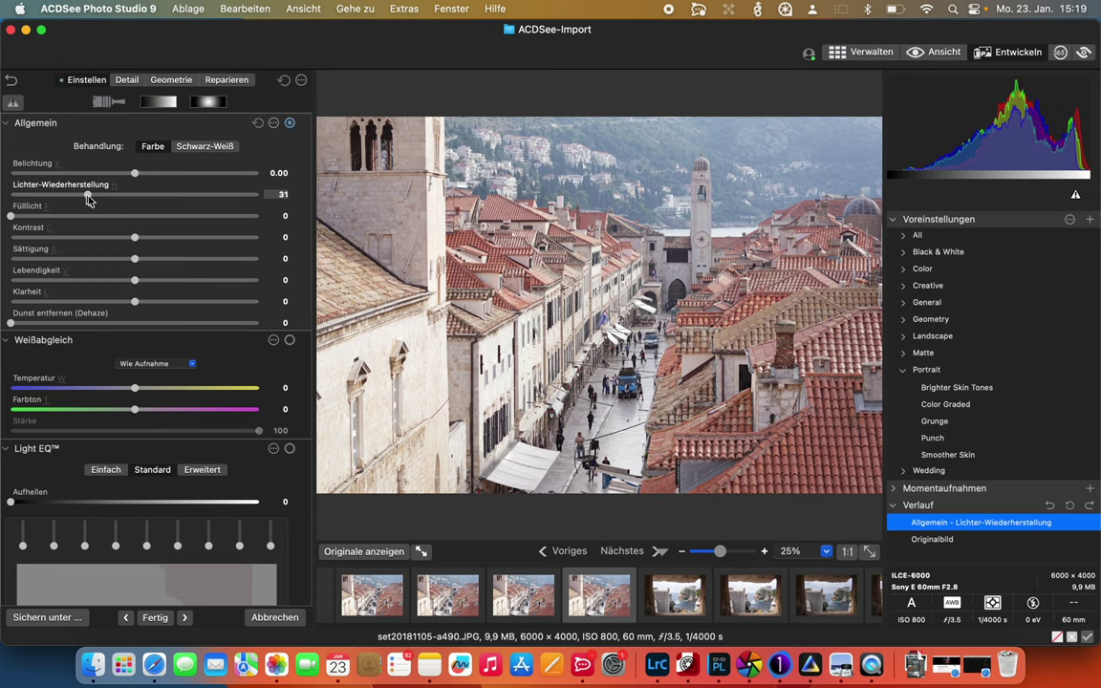
left_click(167, 239)
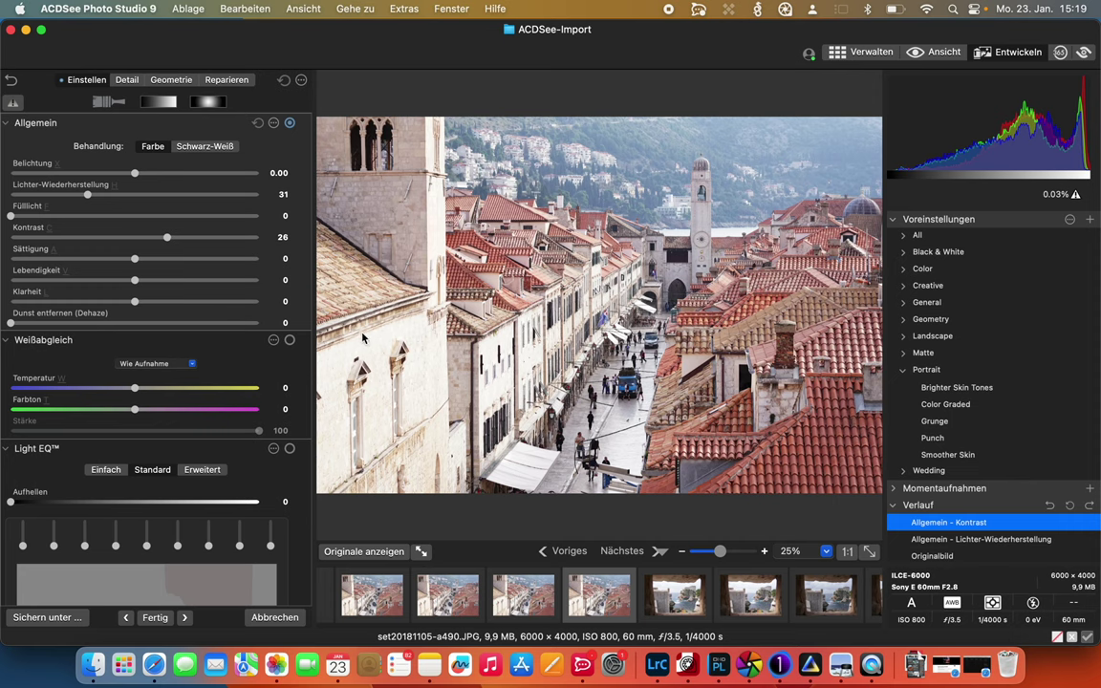
key("ctrl+Right")
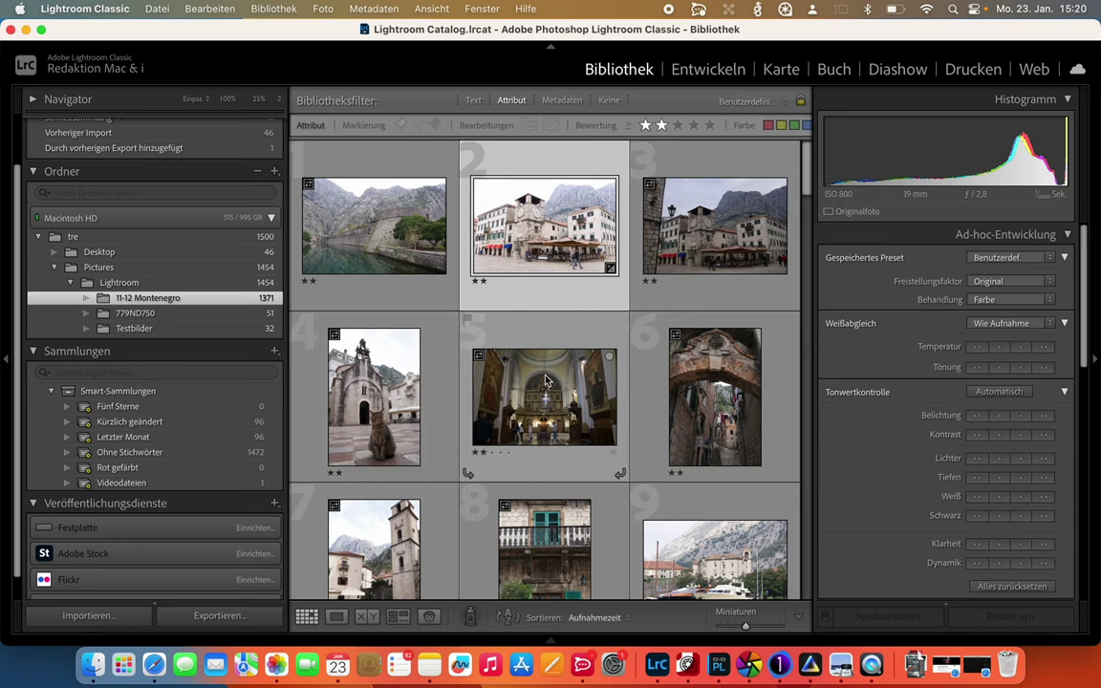
Browse the 11-12 Montenegro grid and lower the clock-tower photo's Belichtung by two steps.
scroll(681, 392, "down", 5)
scroll(682, 393, "down", 5)
scroll(682, 393, "down", 5)
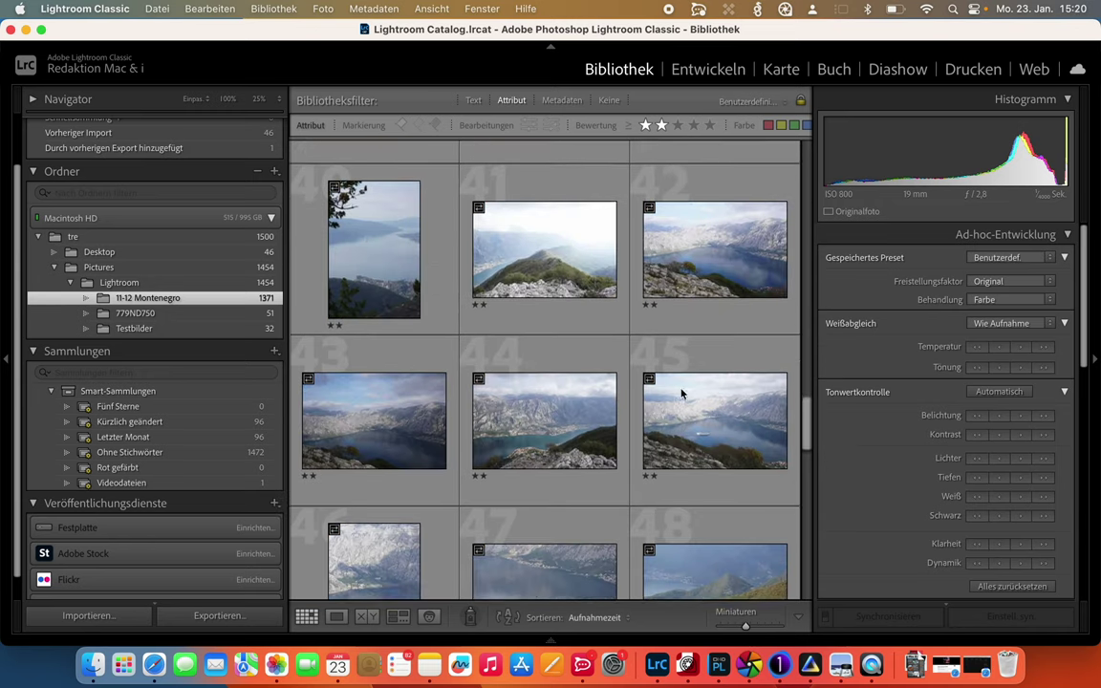
scroll(682, 393, "down", 5)
scroll(681, 393, "down", 4)
scroll(679, 383, "up", 5)
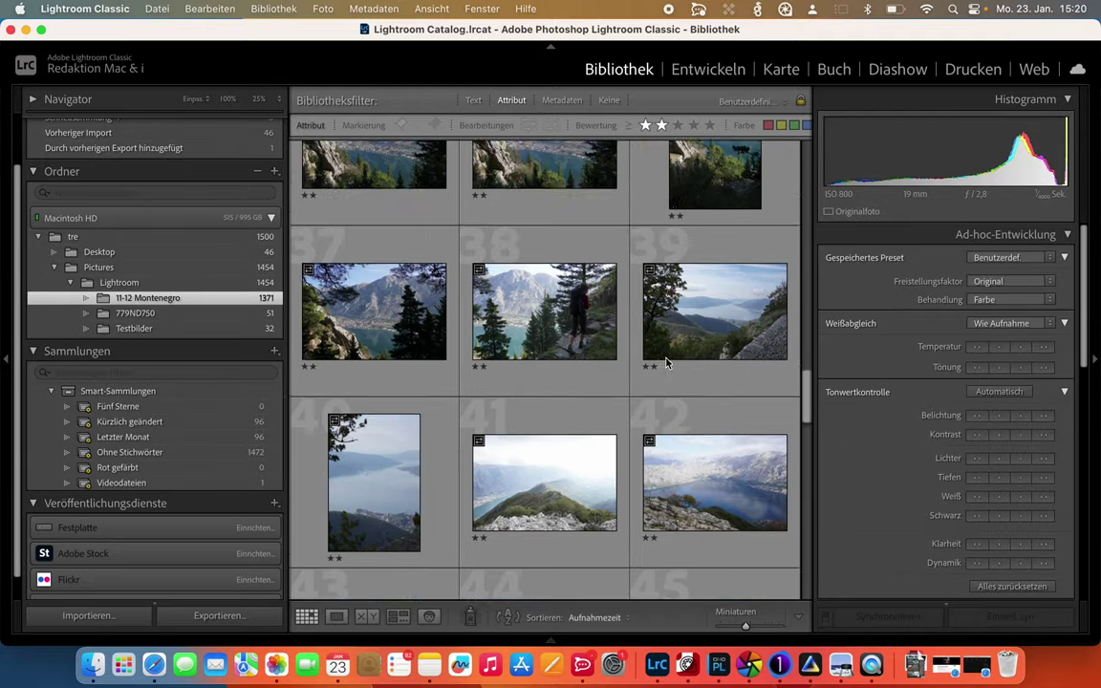
scroll(674, 374, "up", 5)
scroll(668, 366, "up", 5)
scroll(666, 362, "up", 1)
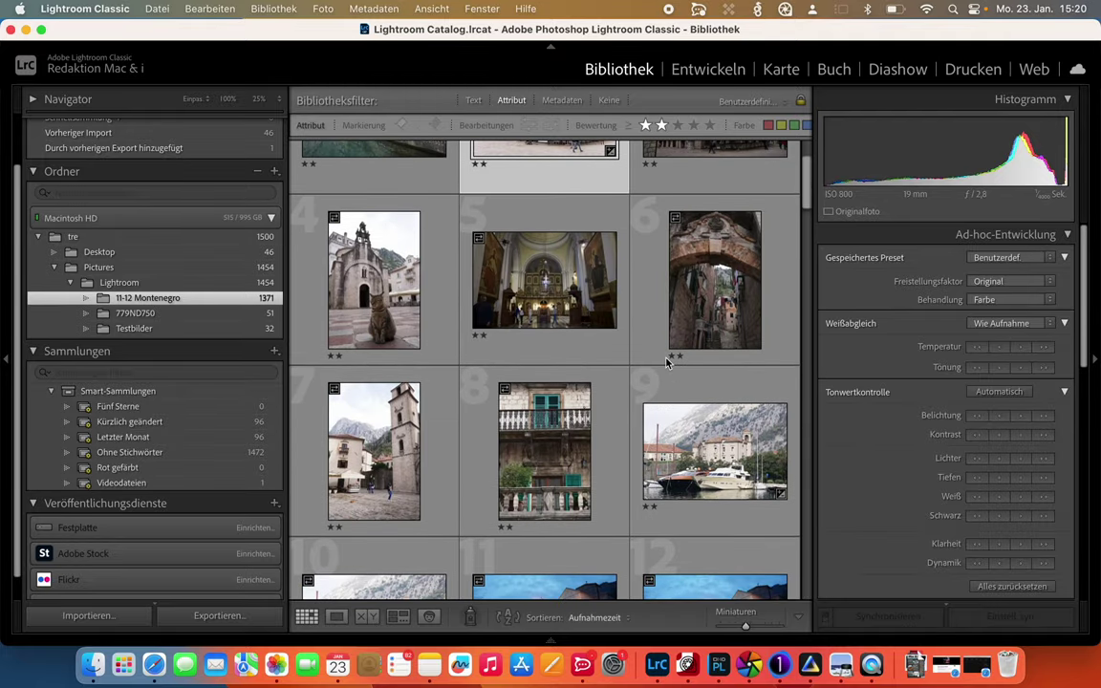
scroll(666, 362, "up", 2)
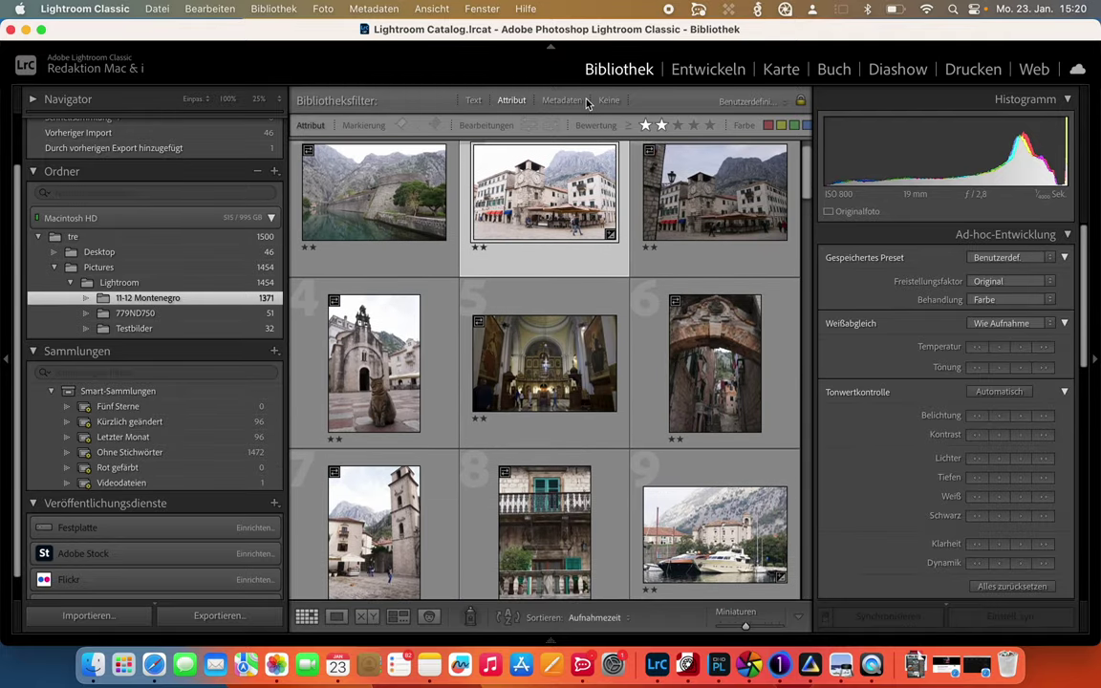
scroll(526, 192, "up", 1)
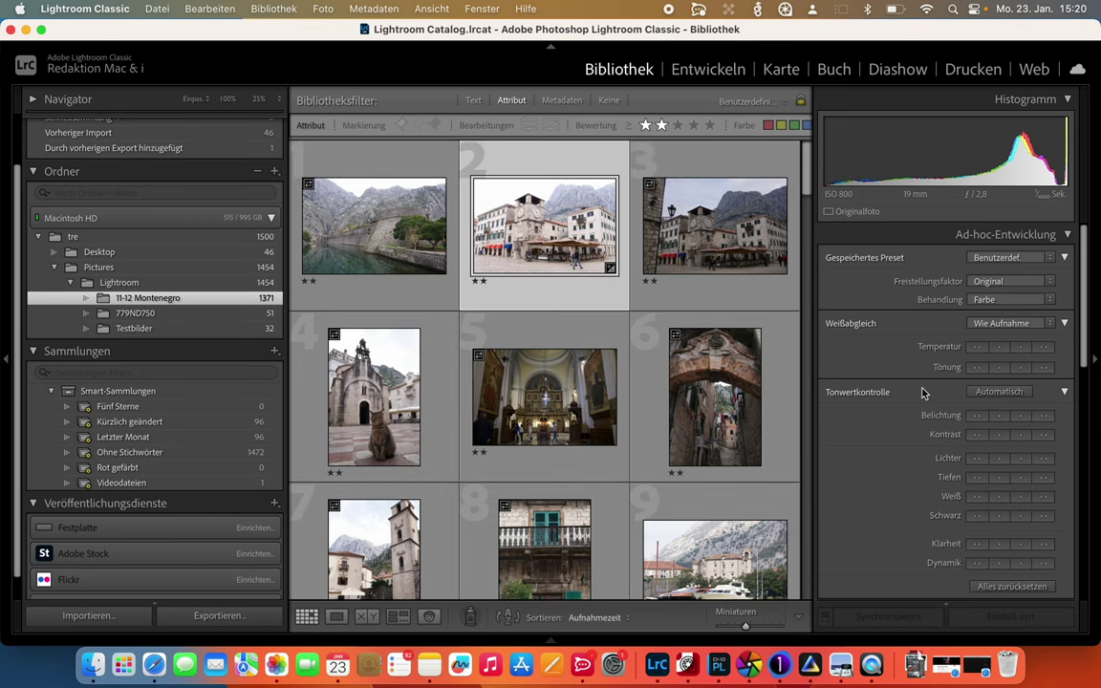
left_click(1000, 418)
left_click(1001, 417)
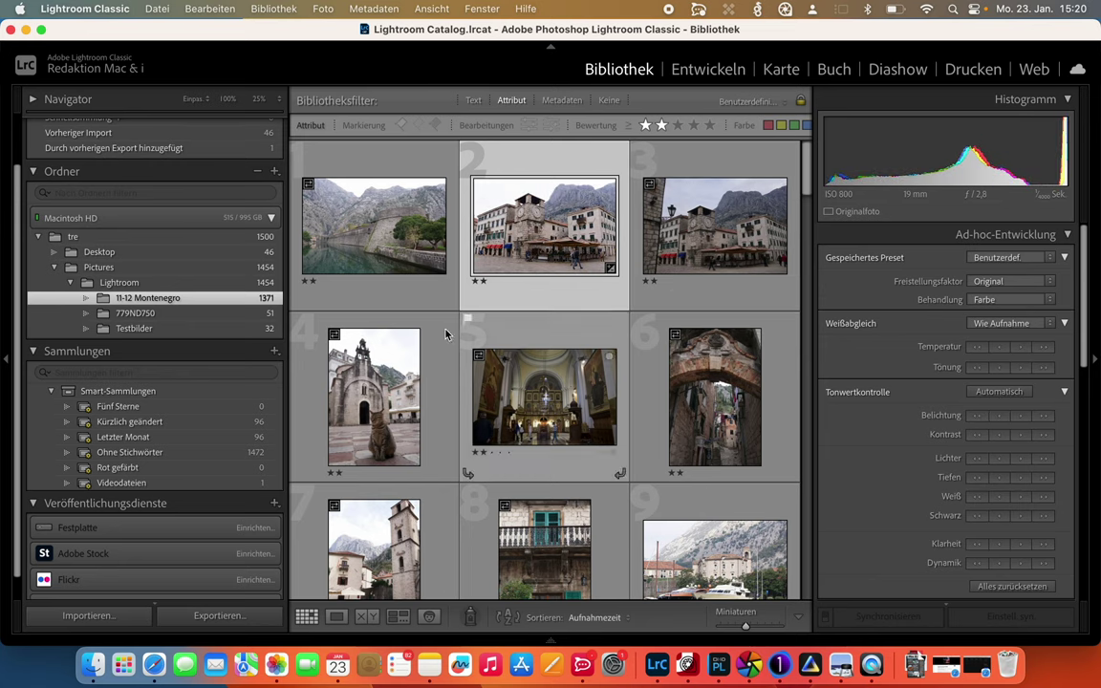
mouse_move(135, 312)
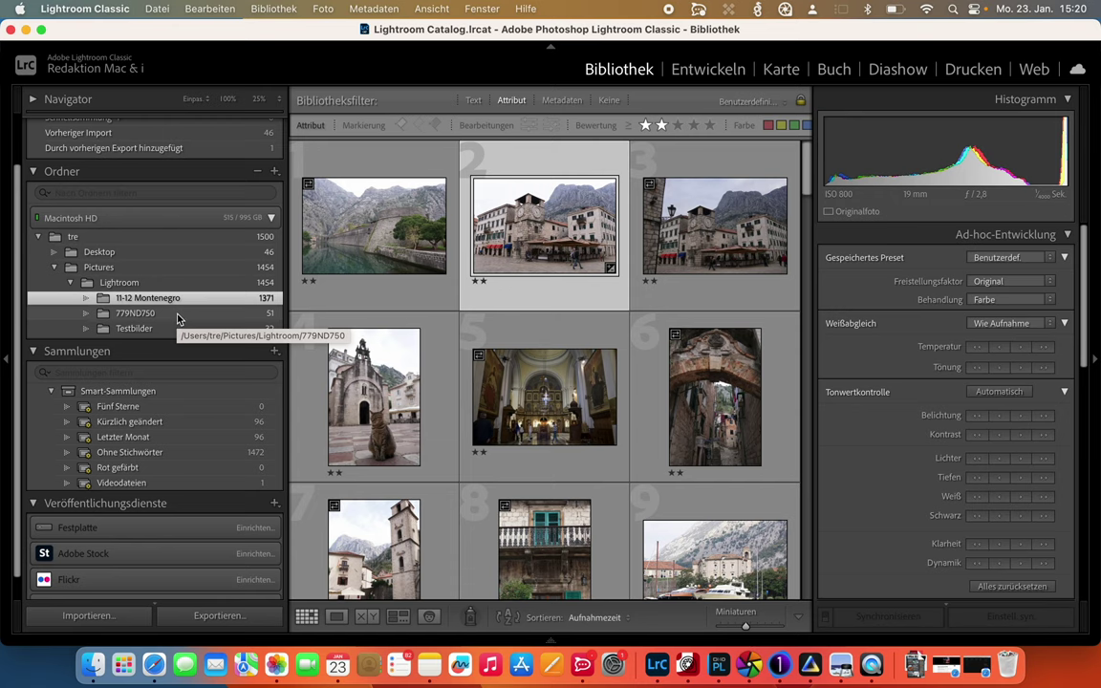
Open the 779ND750 folder and load photo 3, the woman by the extinguisher, in Entwickeln.
left_click(135, 314)
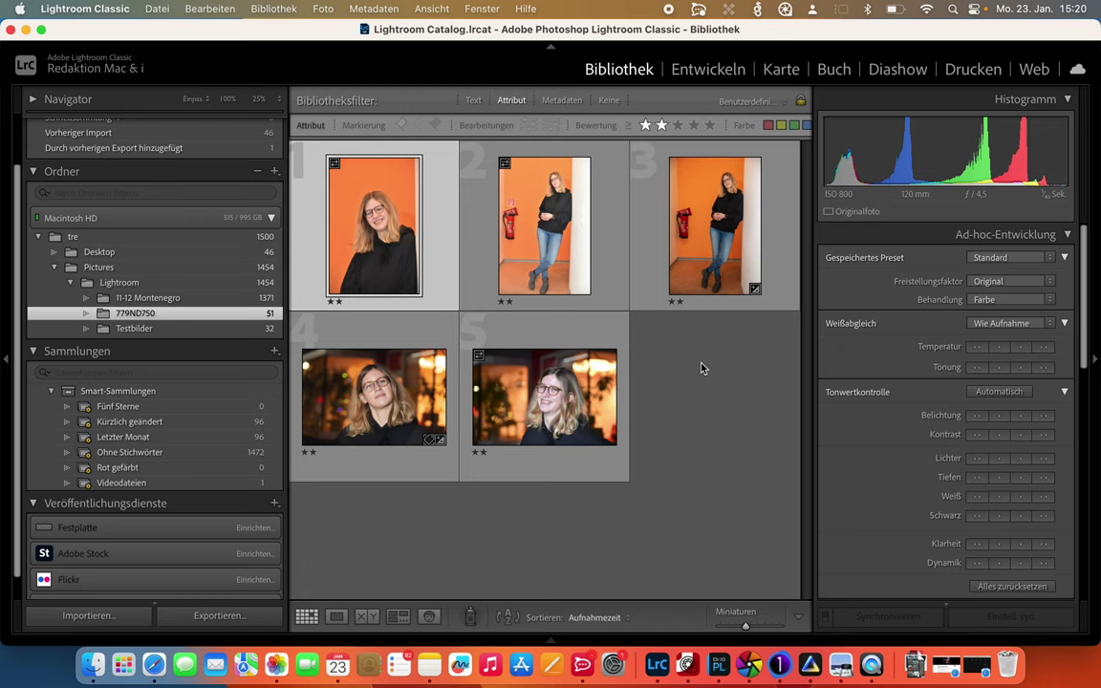
mouse_move(715, 230)
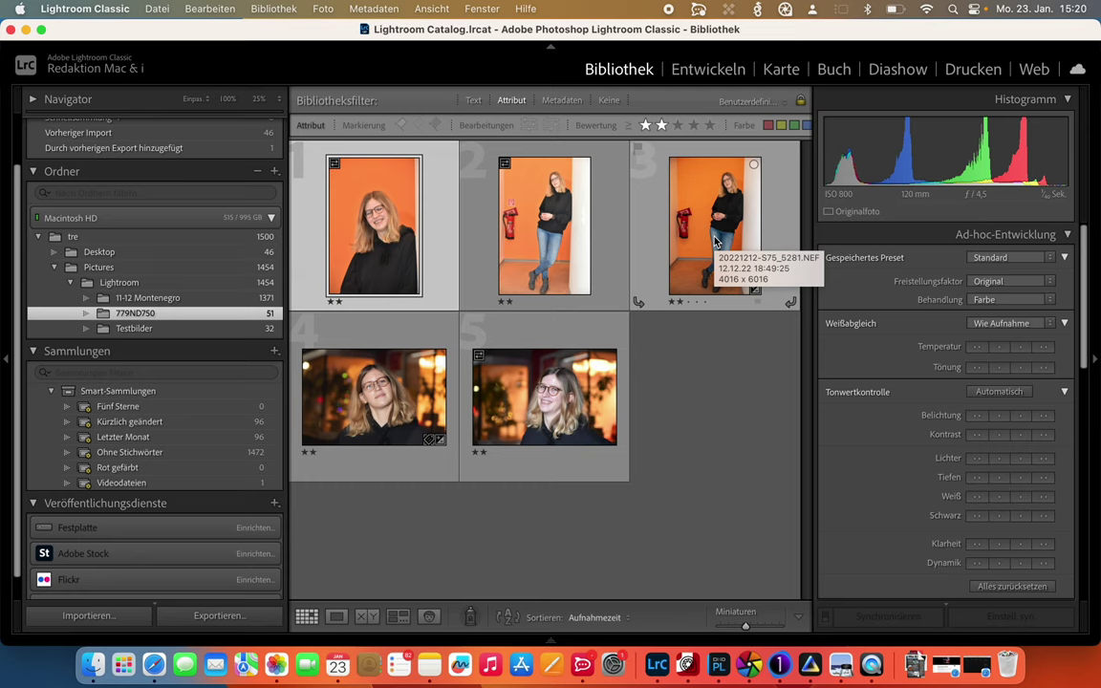
left_click(717, 239)
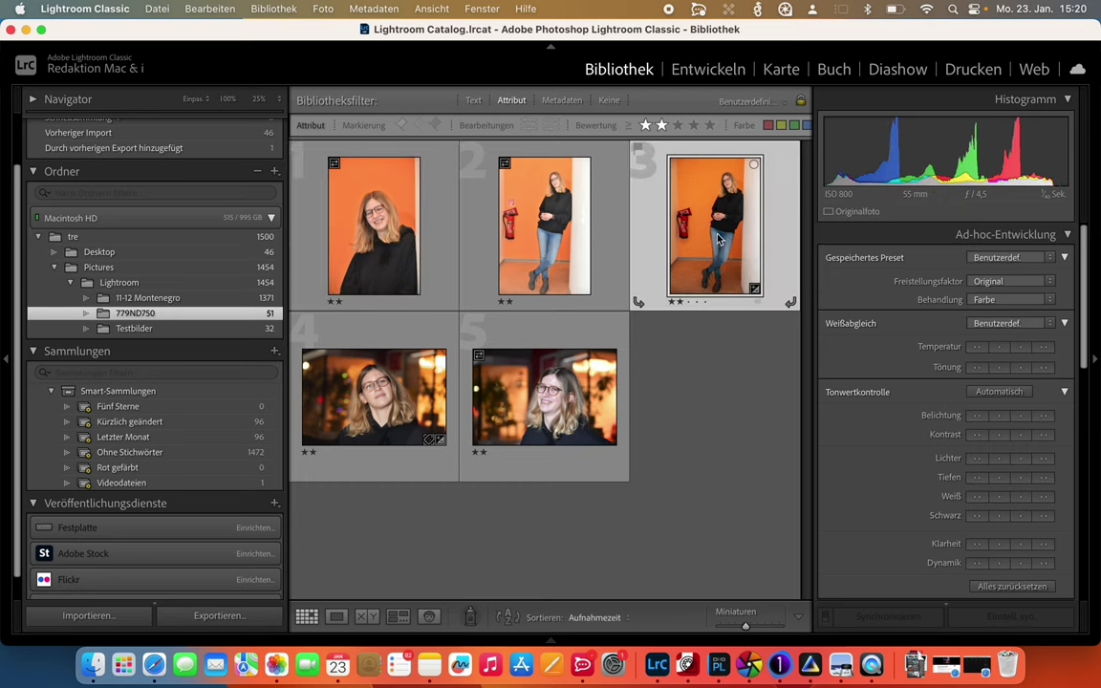
double_click(724, 237)
left_click(709, 69)
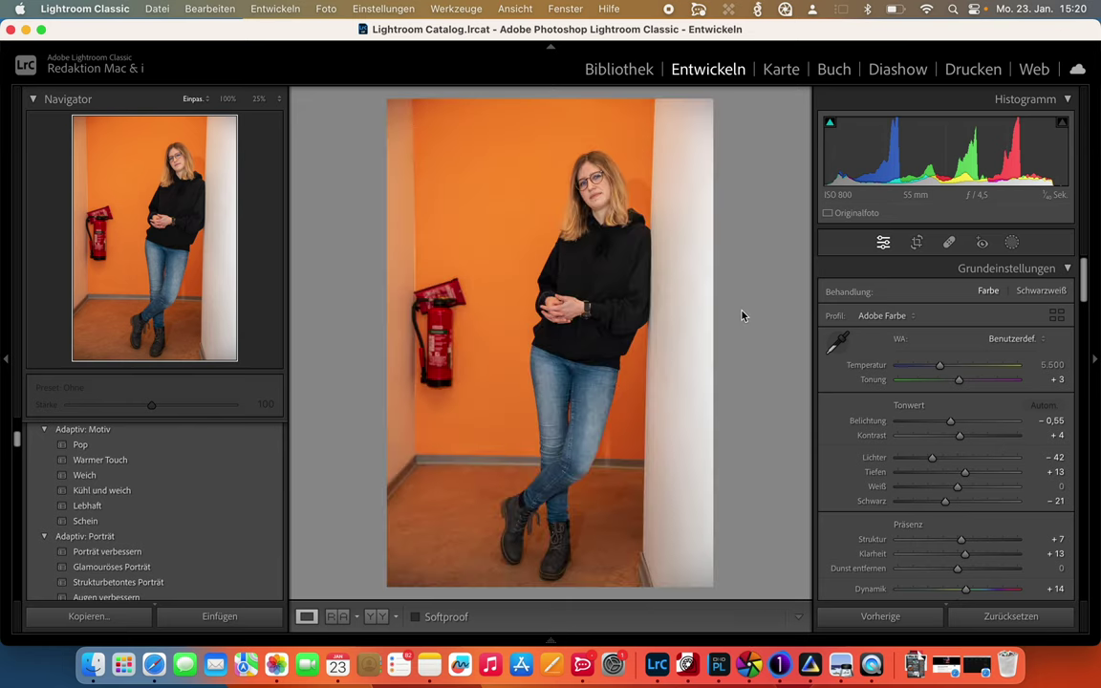
Zoom to 50% on the woman and create Maske 1 using Motiv auswählen.
left_click(668, 274)
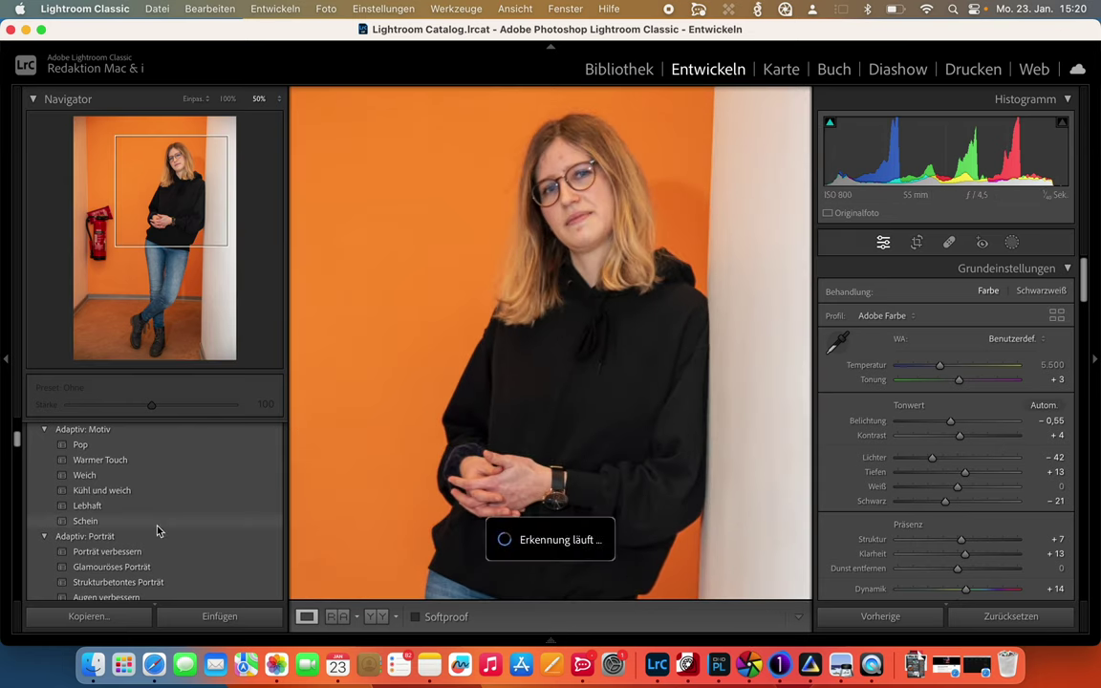
scroll(158, 521, "up", 1)
left_click(1012, 243)
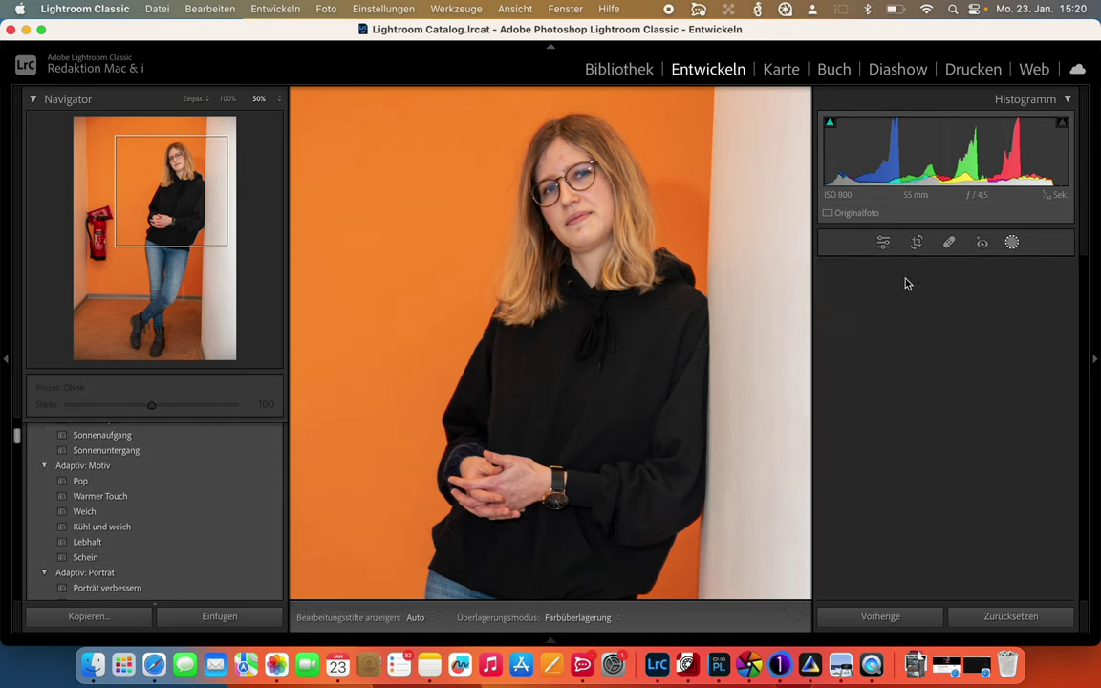
left_click(866, 308)
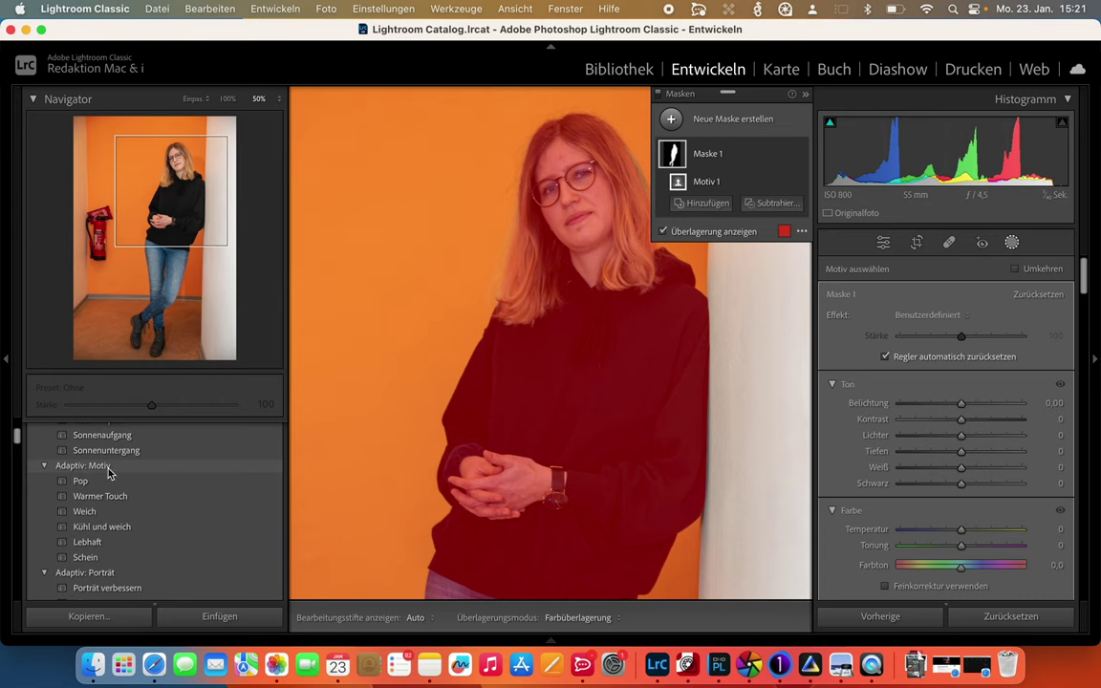
Apply the Adaptiv: Porträt verbessern preset and select its Iris und Pupille mask.
left_click(167, 451)
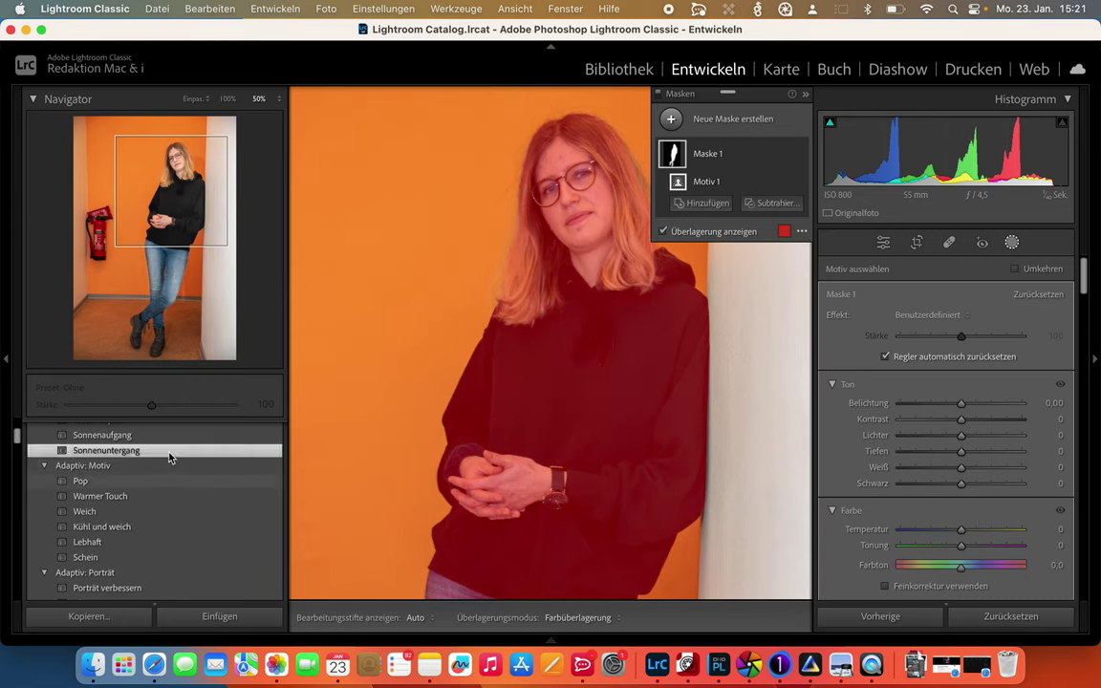
left_click(149, 589)
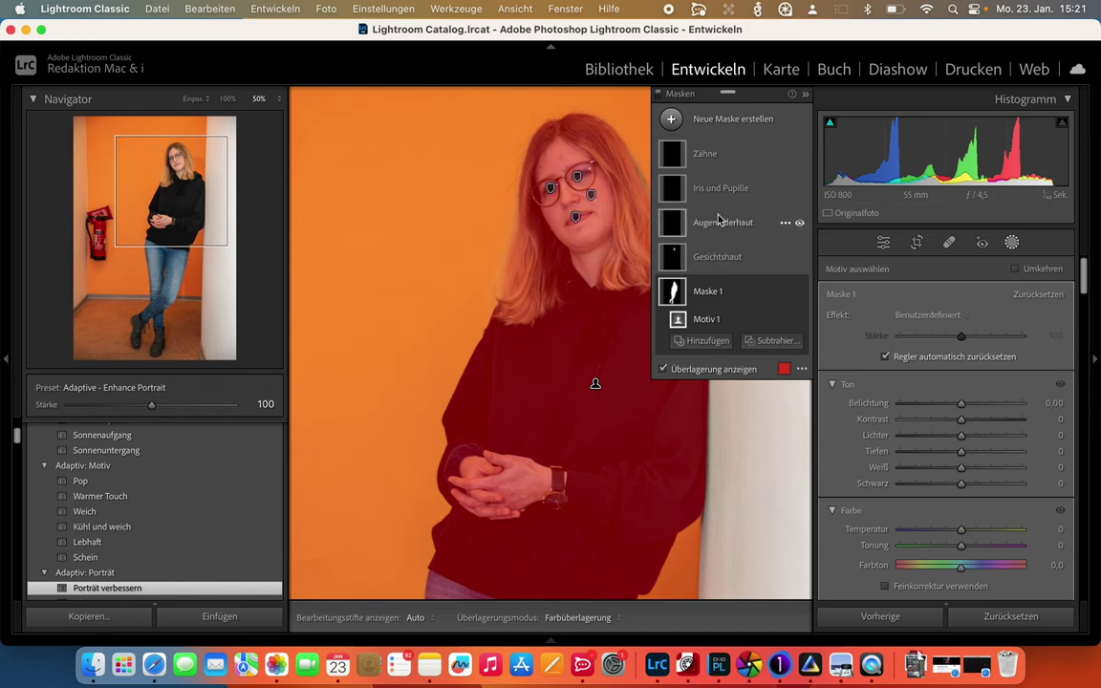
mouse_move(726, 188)
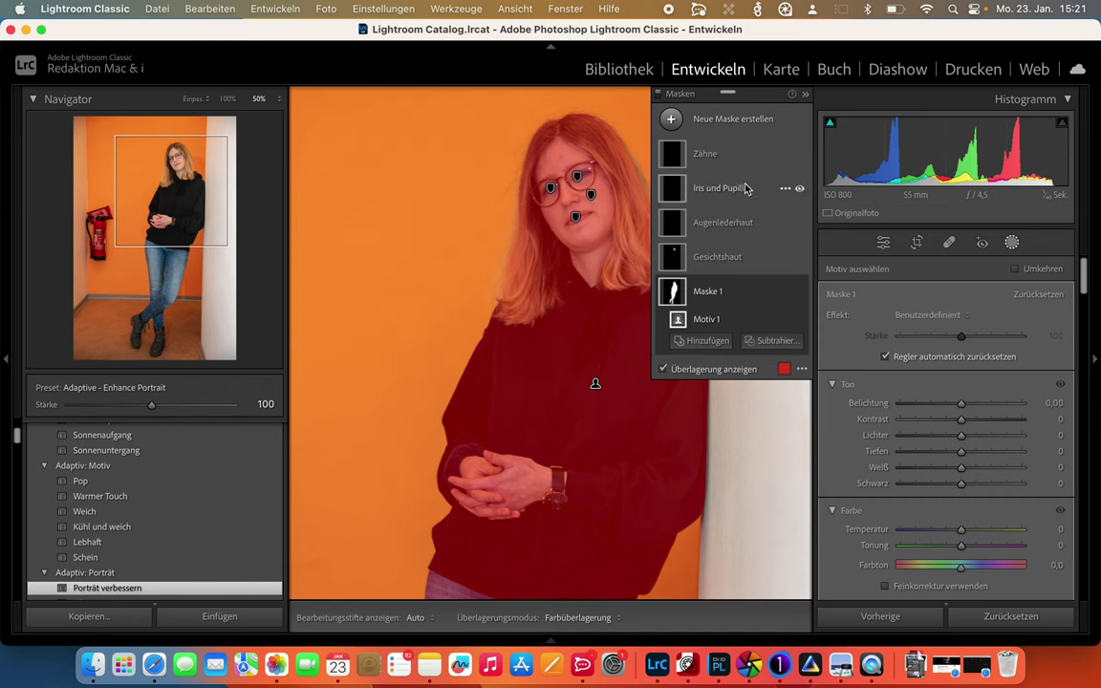
left_click(737, 194)
left_click(720, 216)
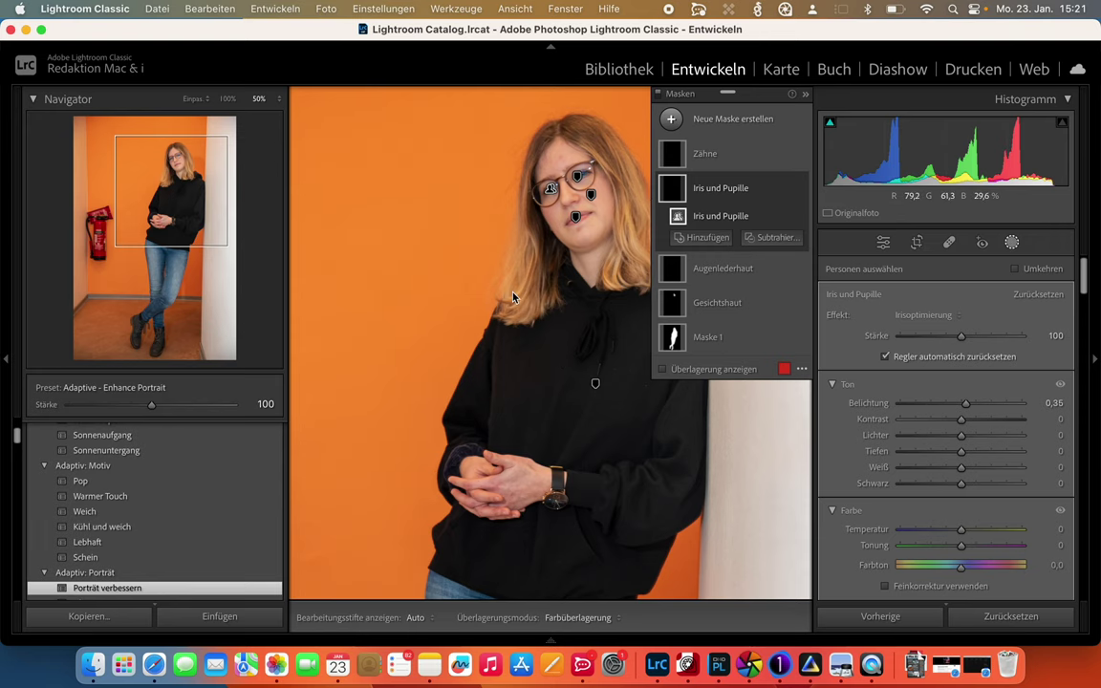
left_click(125, 229)
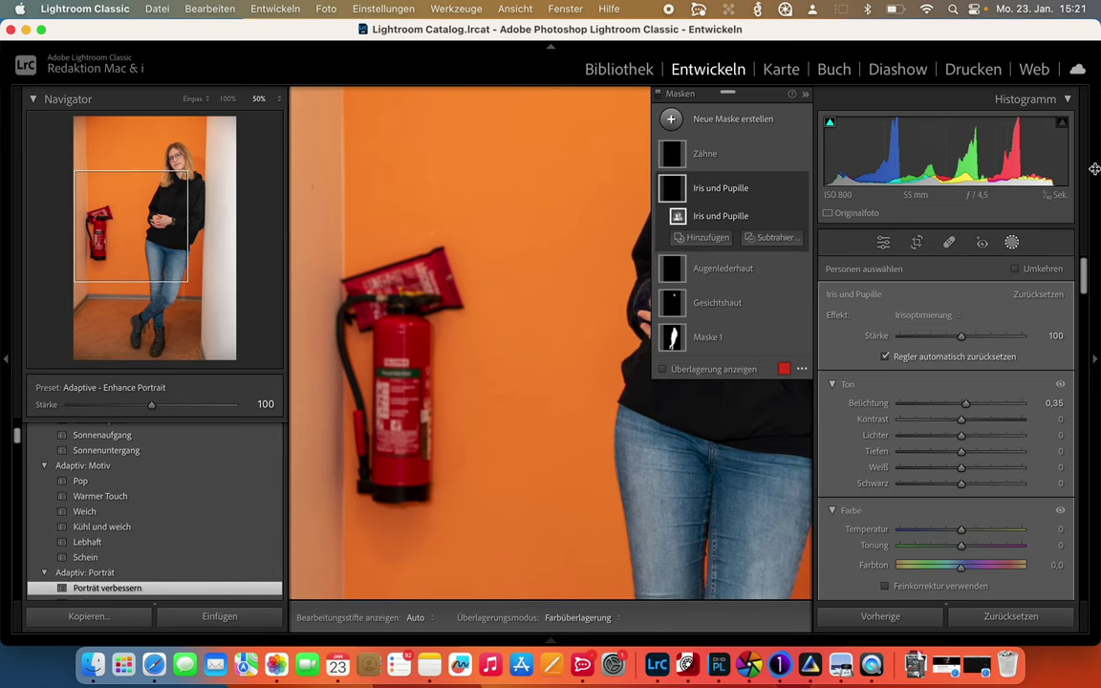
Switch to spot removal and pan the Navigator view onto the woman's face.
left_click(951, 244)
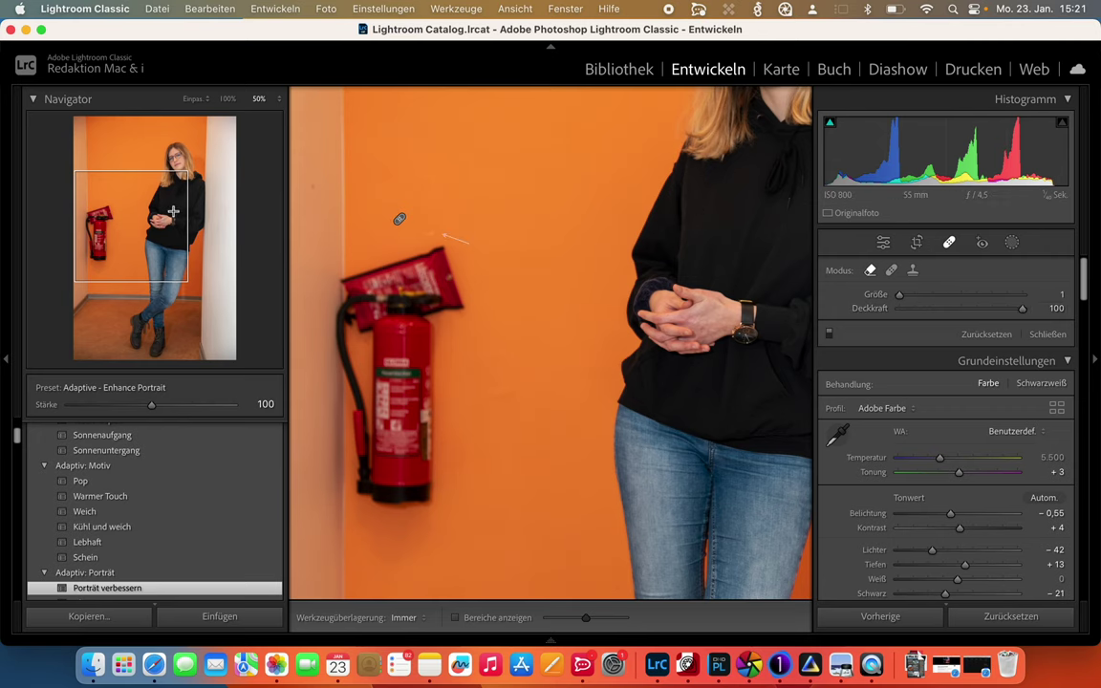
left_click_drag(172, 211, 189, 195)
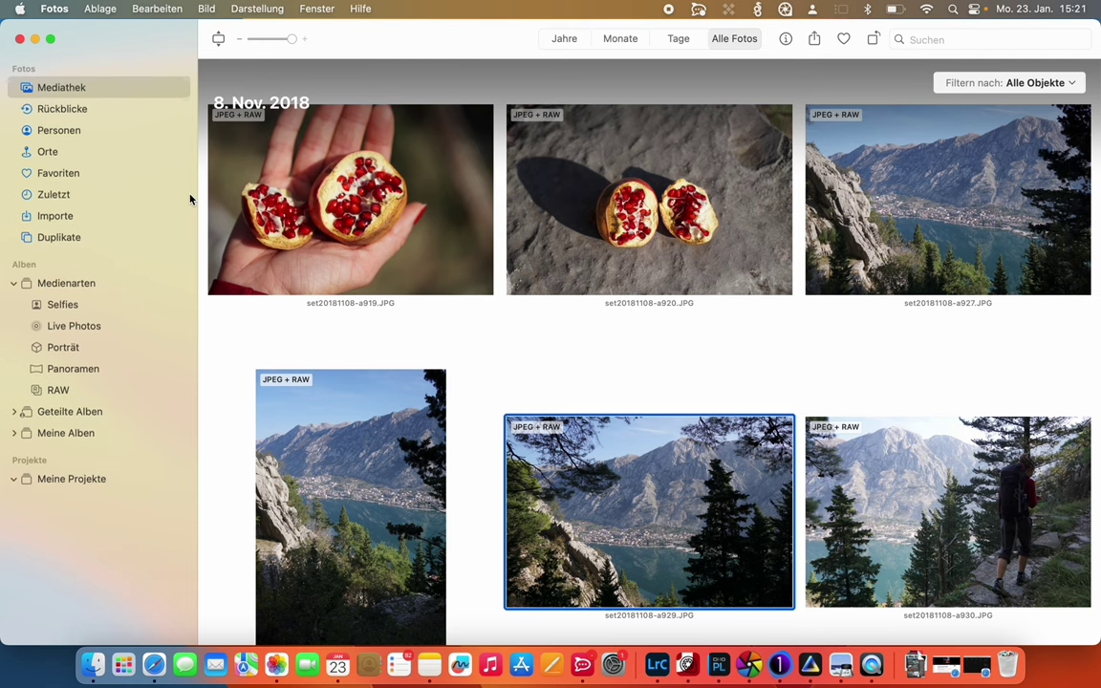
Open set20181108-a929 from the library and enter Bearbeiten mode.
scroll(489, 364, "down", 5)
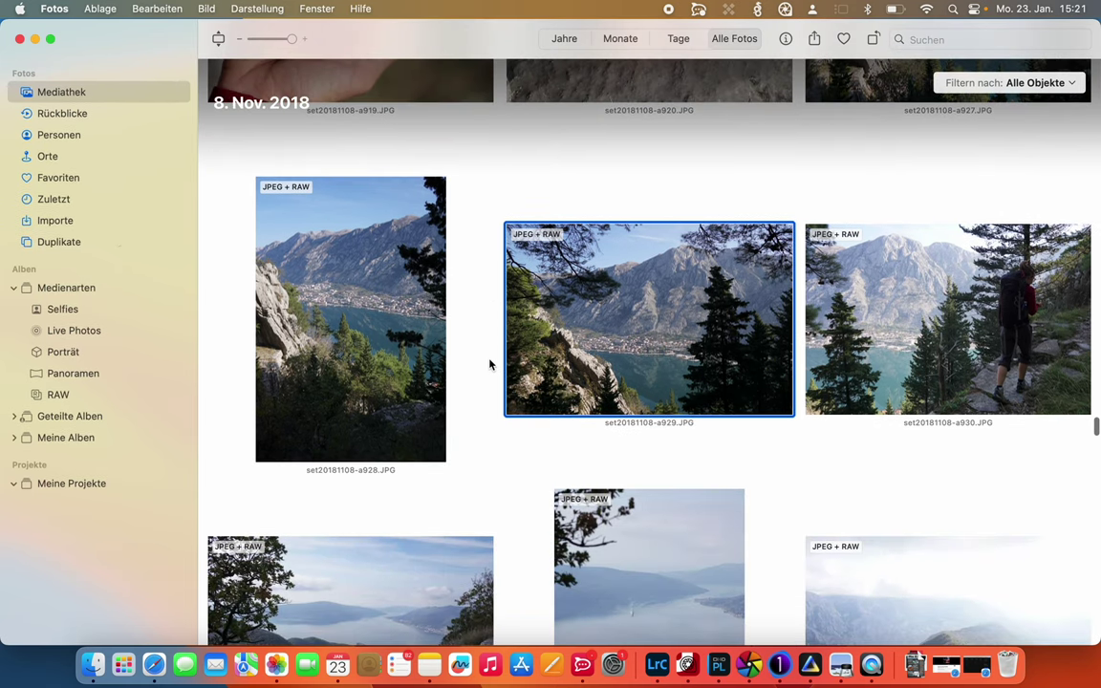
mouse_move(649, 277)
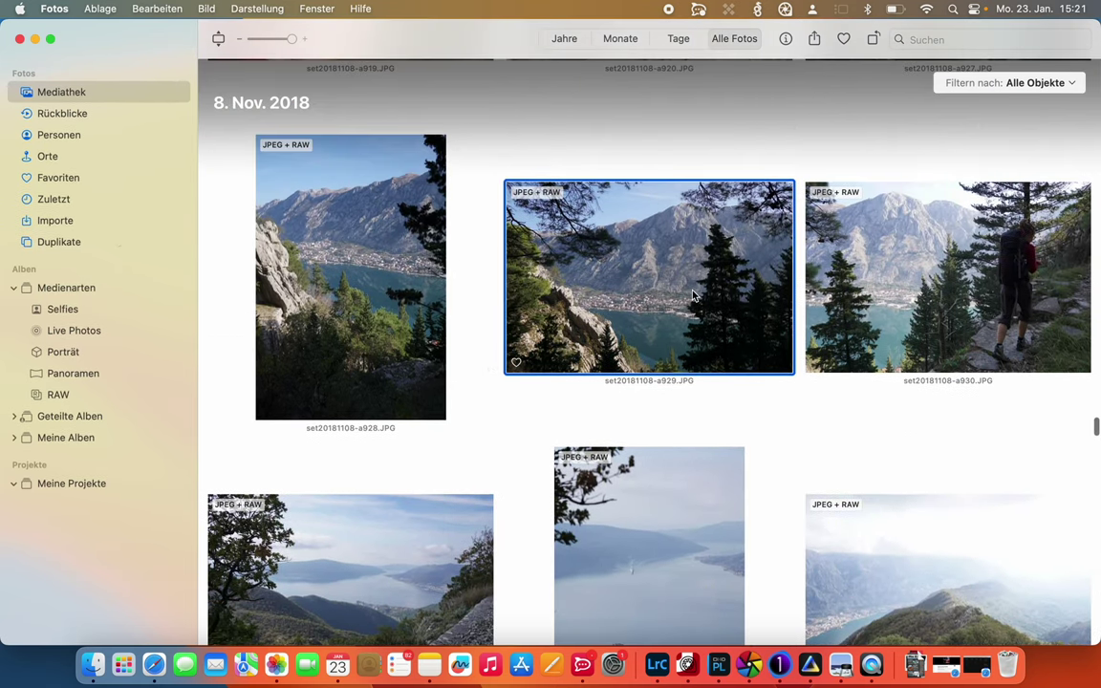
double_click(692, 294)
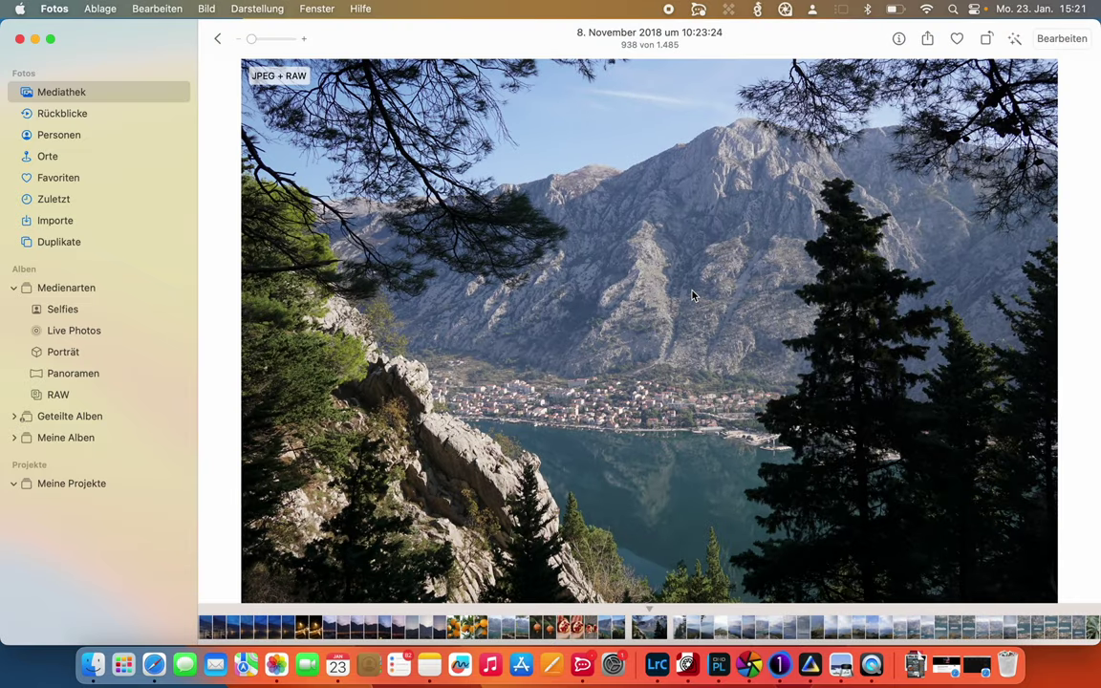
key("Return")
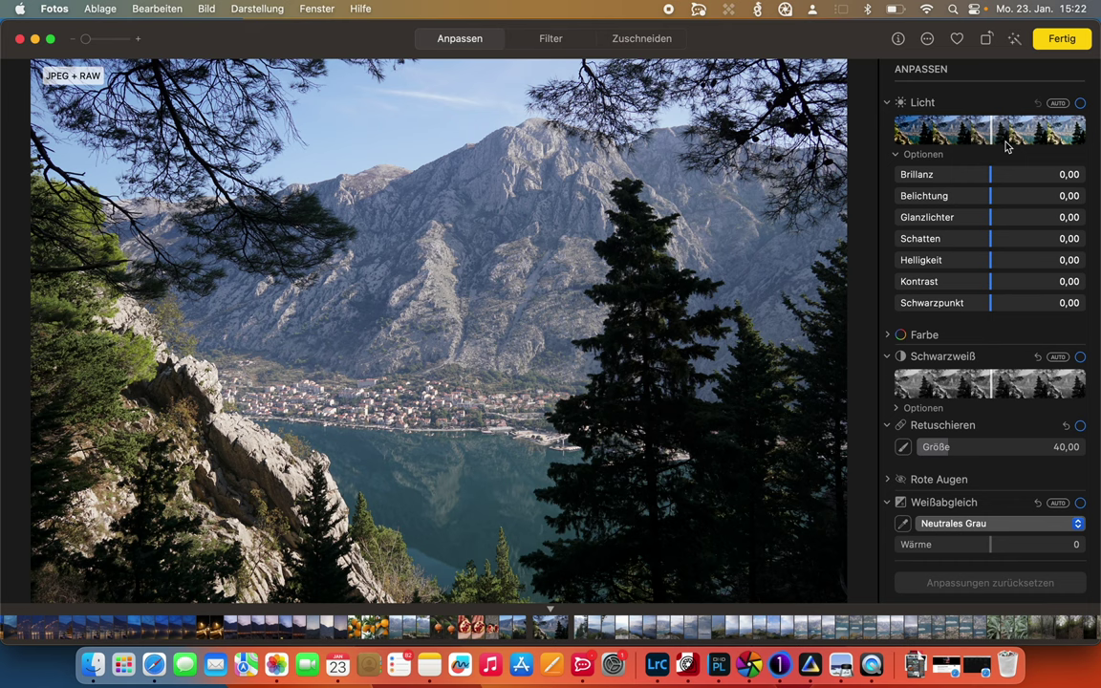
Apply AUTO light correction and drag the Licht strip right to strengthen it.
left_click(1059, 103)
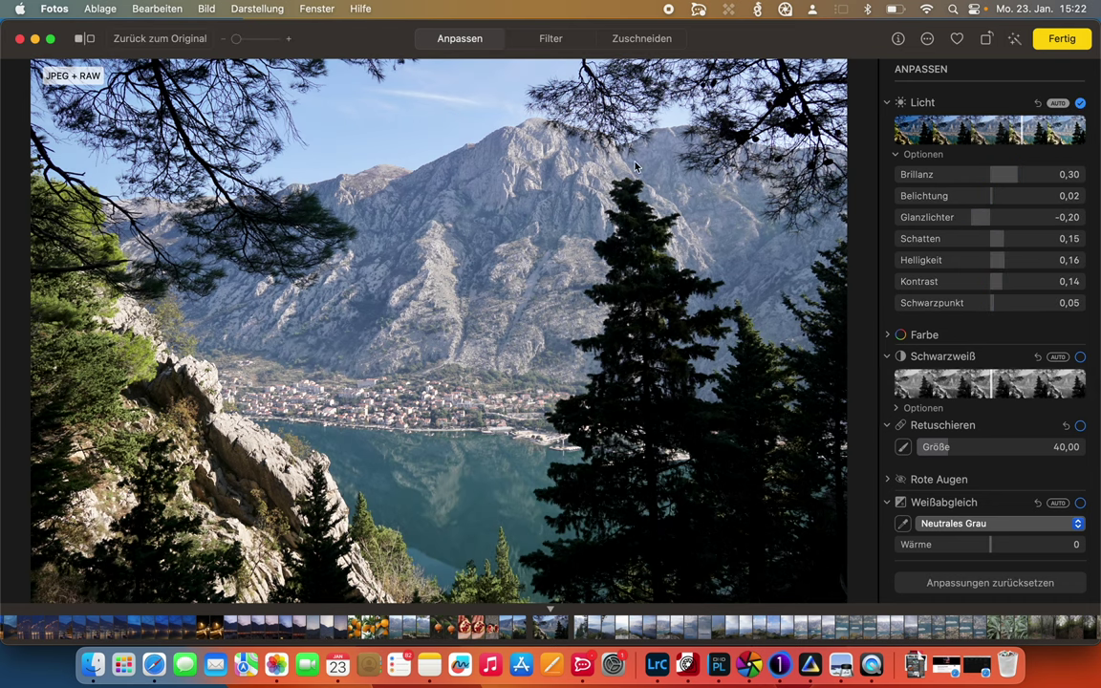
left_click_drag(956, 129, 1043, 134)
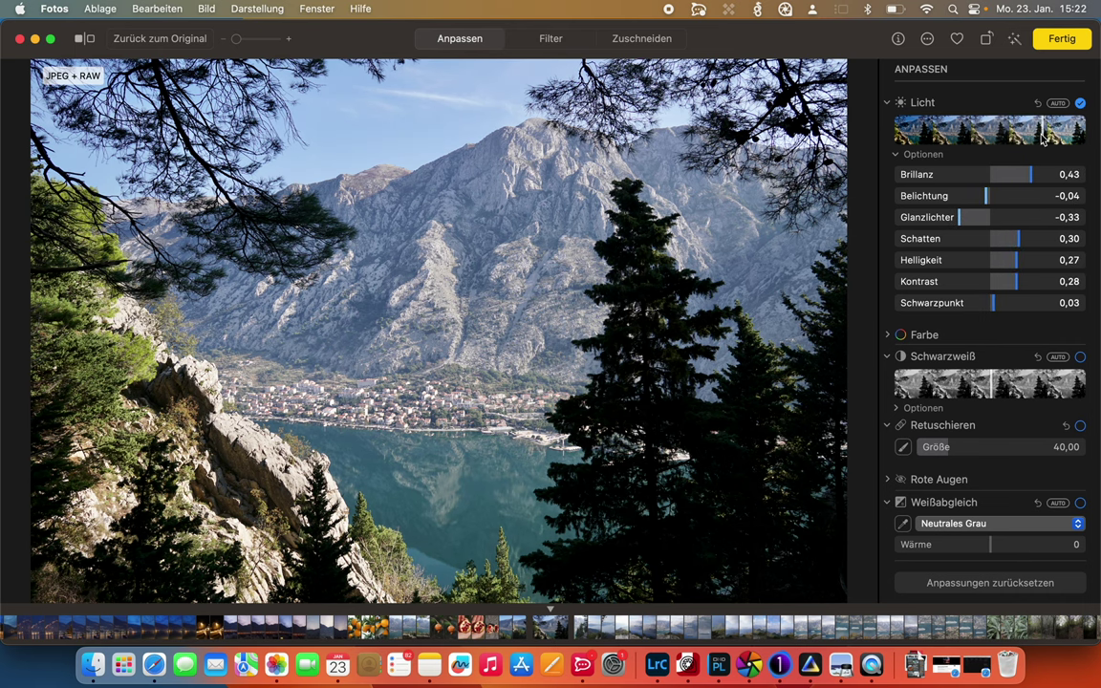
left_click(896, 156)
left_click(897, 155)
scroll(1013, 289, "down", 2)
scroll(1013, 290, "up", 2)
Finish editing with Fertig and show the Selfies album.
key("Return")
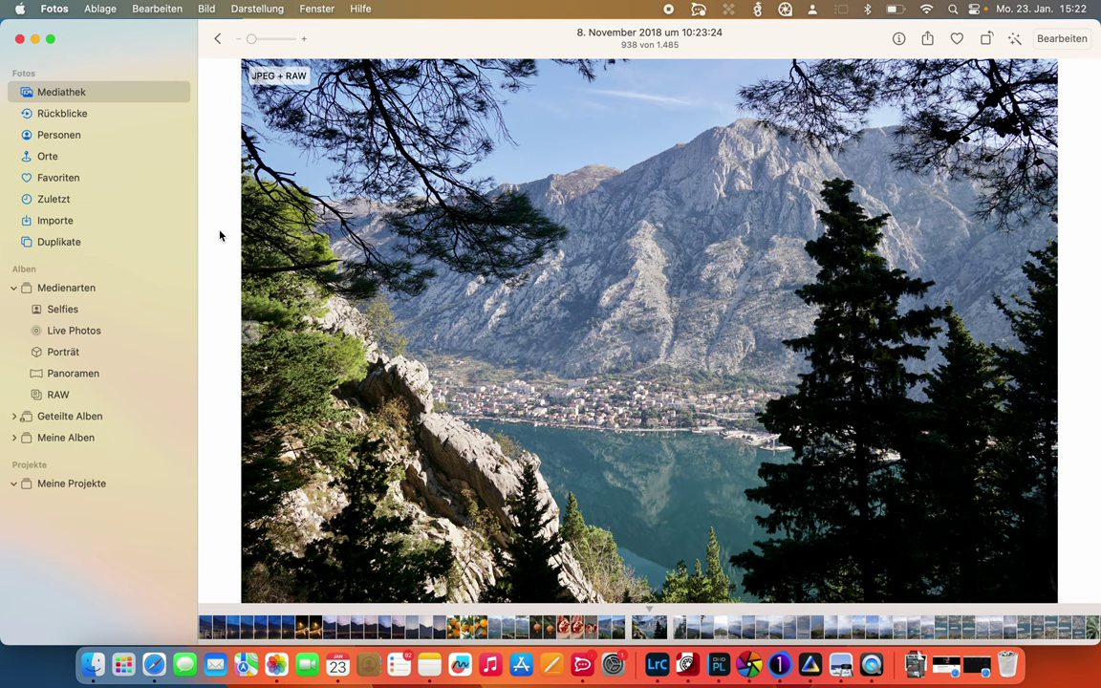
left_click(93, 311)
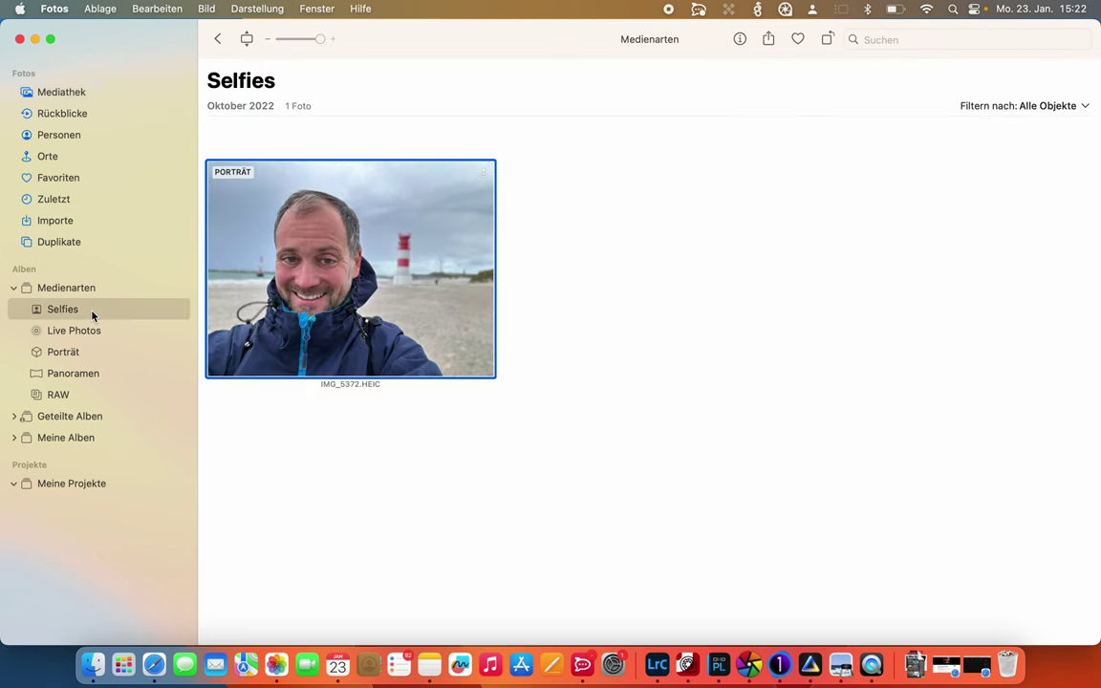
Open the selfie full size, set its portrait depth to ƒ16, and keep the edit.
double_click(431, 281)
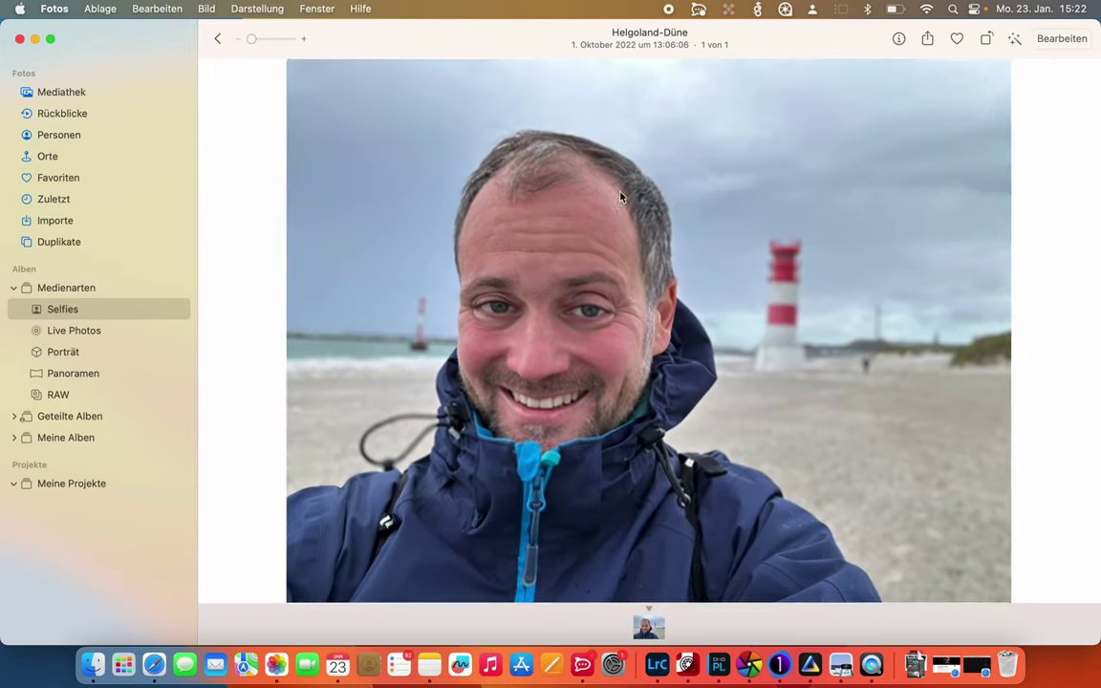
left_click(1052, 40)
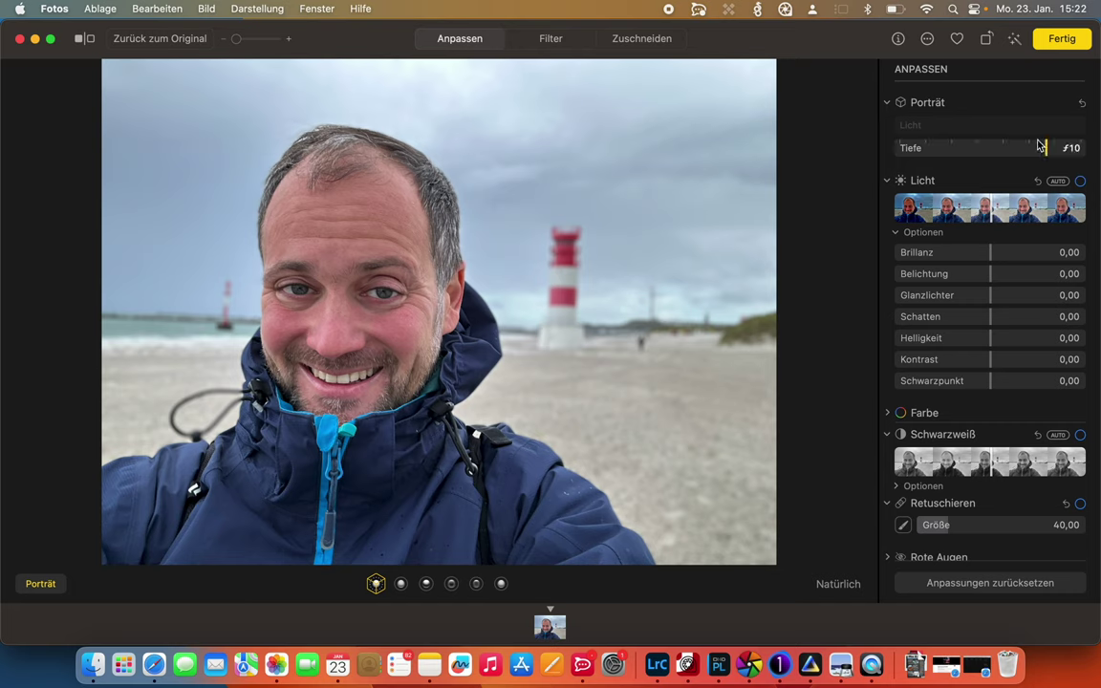
mouse_move(1045, 148)
left_mouse_down()
mouse_move(924, 155)
mouse_move(1079, 148)
left_mouse_up()
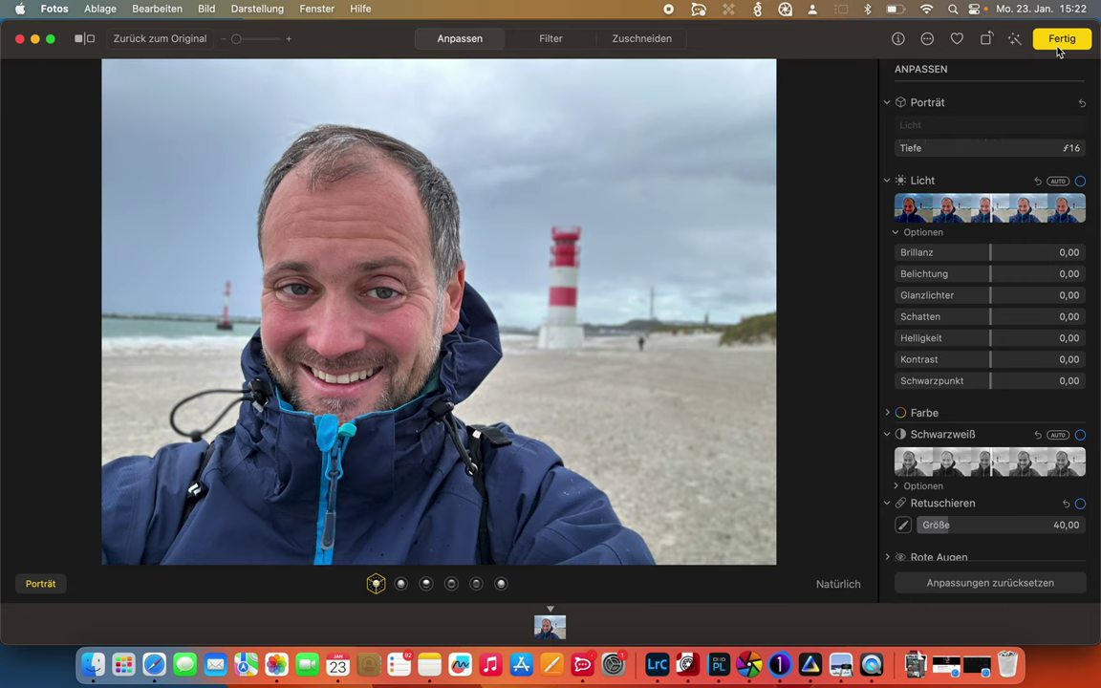
key("Return")
Open the dolphin photo full size from the Live Photos album.
left_click(87, 335)
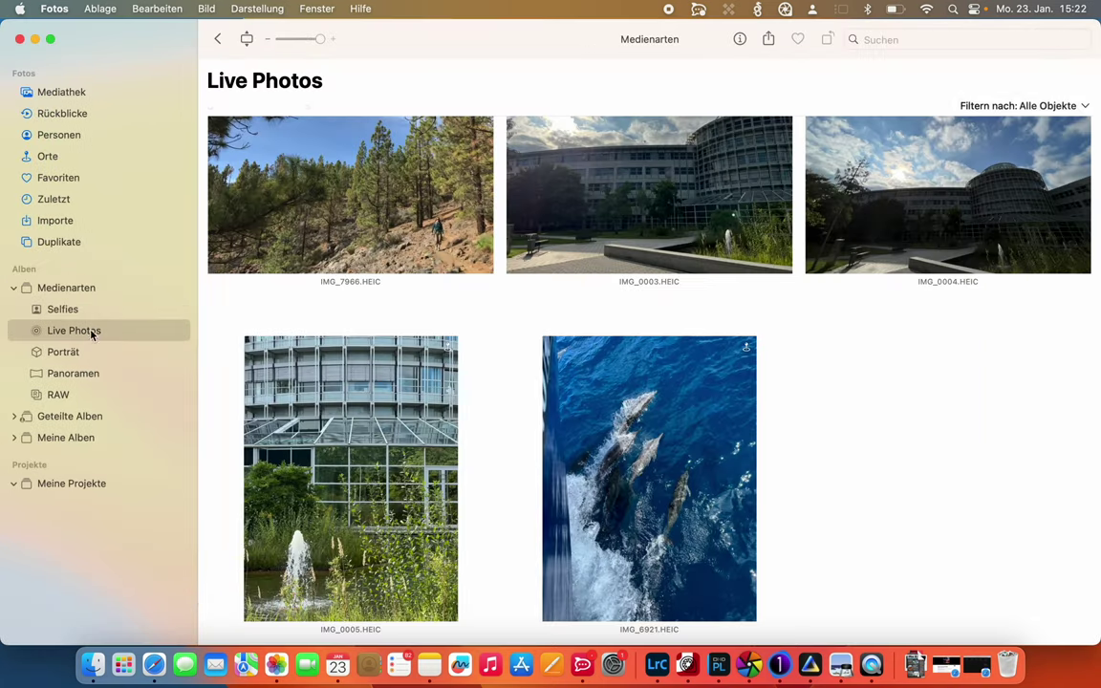
double_click(592, 367)
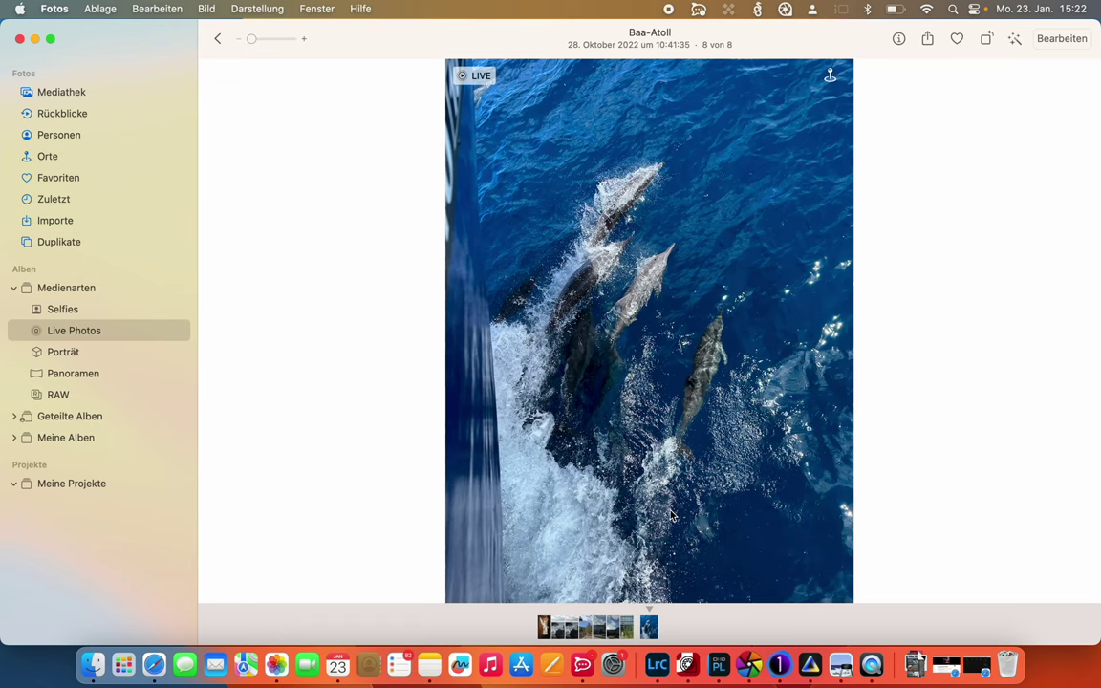
scroll(700, 265, "up", 2)
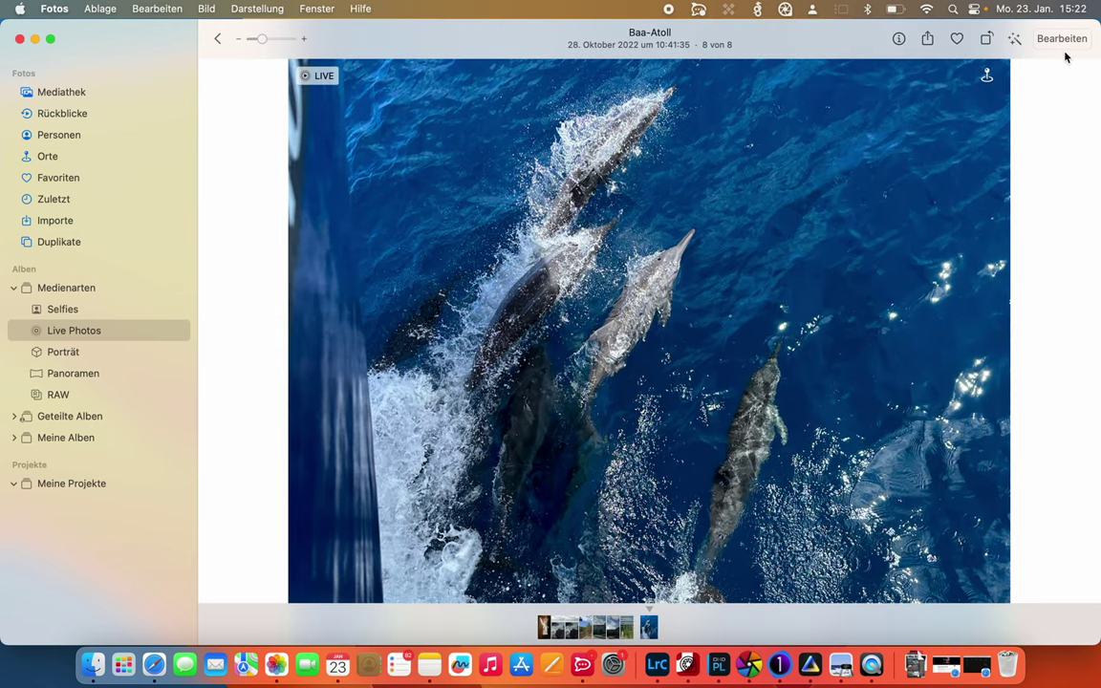
Preview an earlier frame of the dolphin Live Photo in edit mode, then switch to Capture One.
left_click(1063, 40)
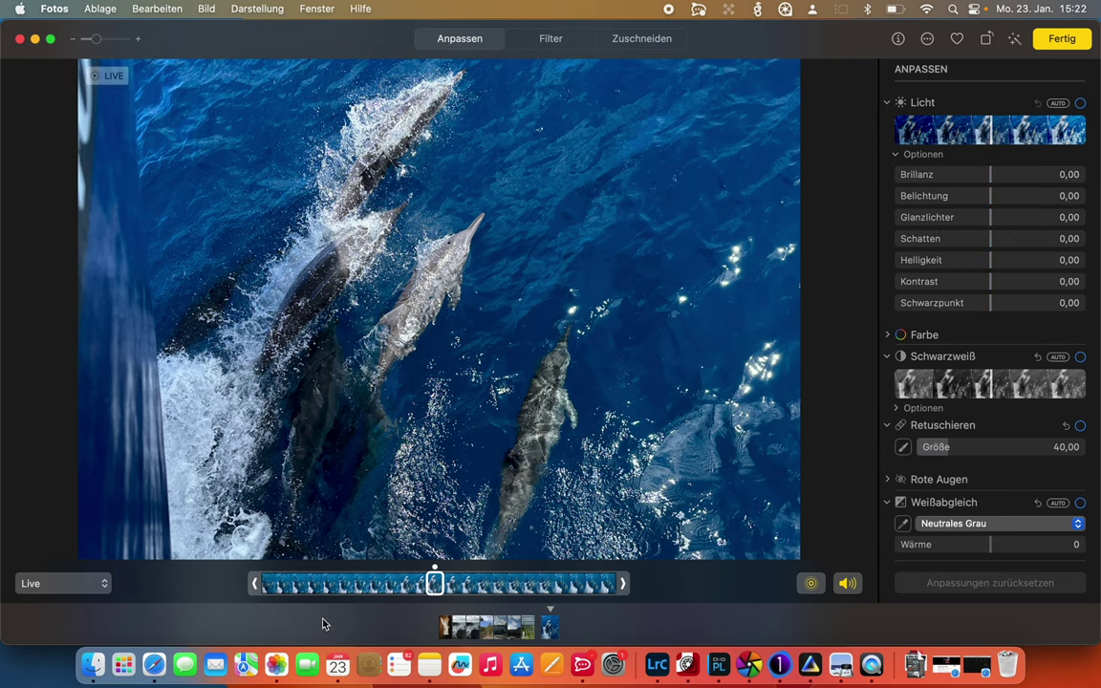
mouse_move(435, 585)
left_mouse_down()
mouse_move(369, 581)
mouse_move(386, 581)
left_mouse_up()
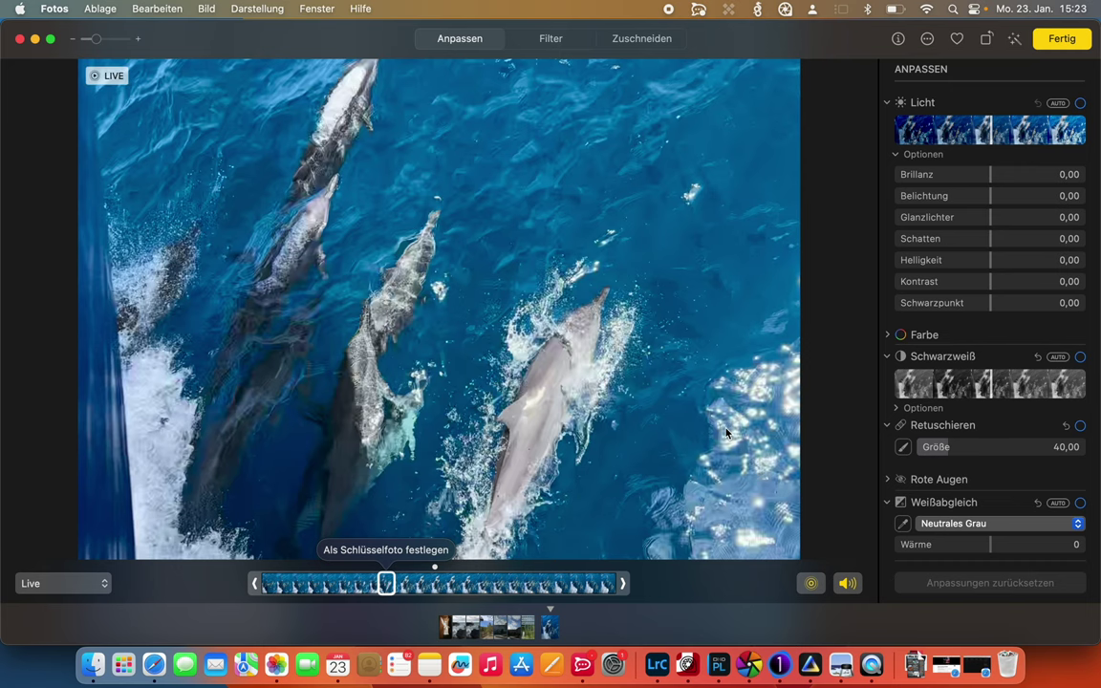
key("Return")
key("ctrl+Right")
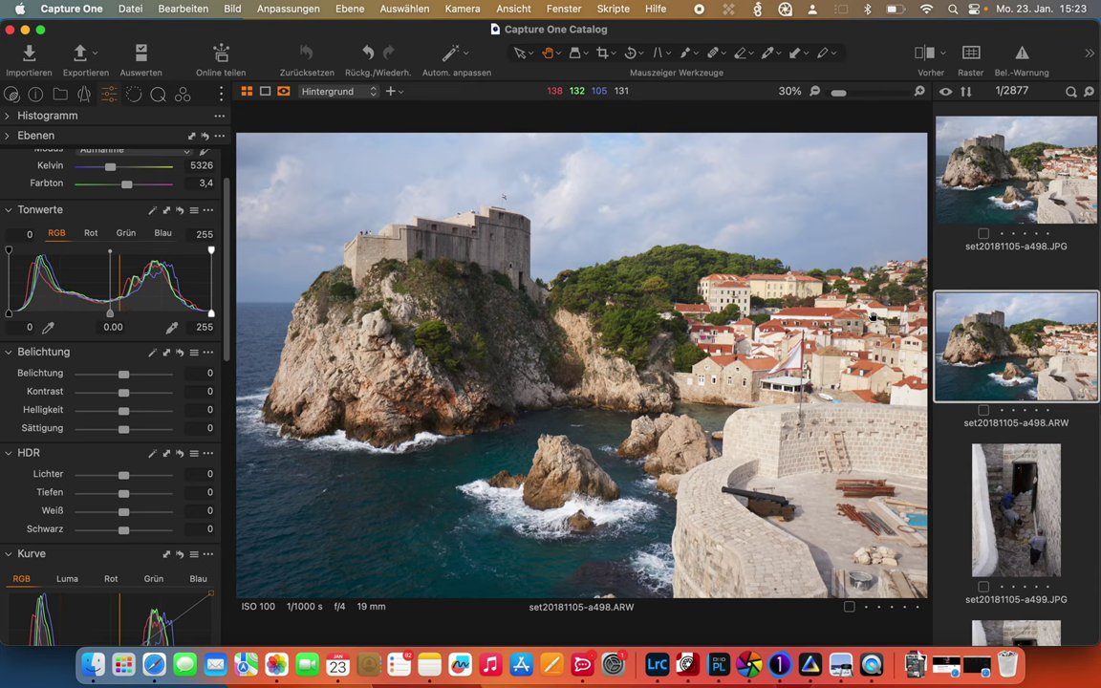
Auto-adjust set20181105-a498.ARW, then set saturation to -5 and shadows to 23.
left_click(467, 54)
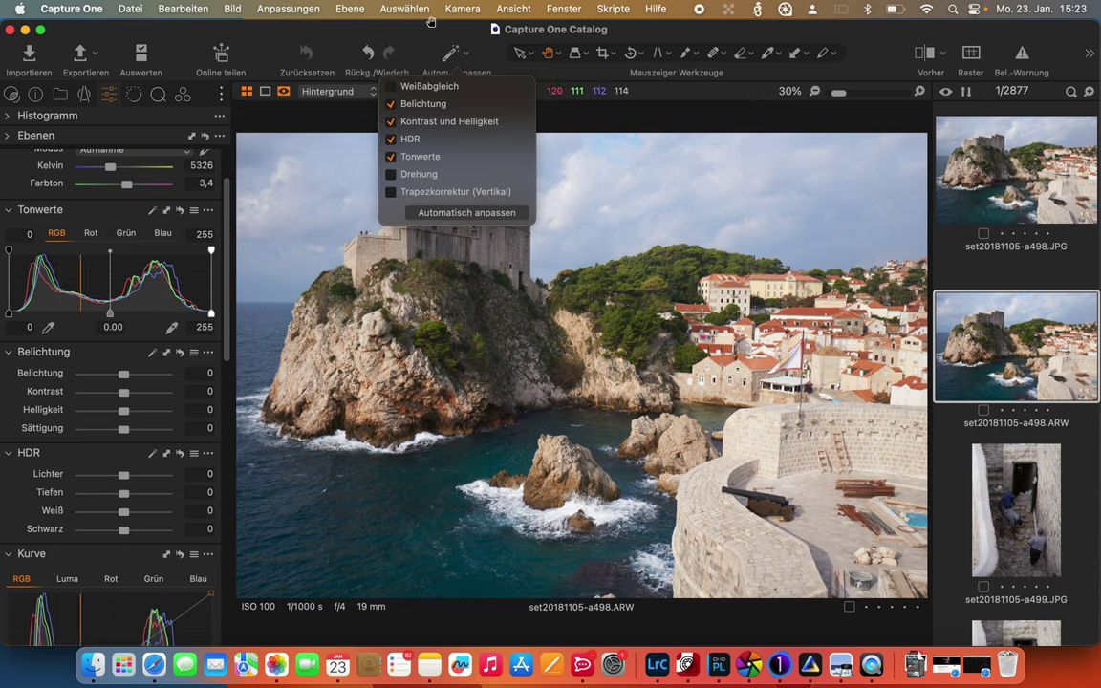
left_click(391, 27)
left_click(455, 52)
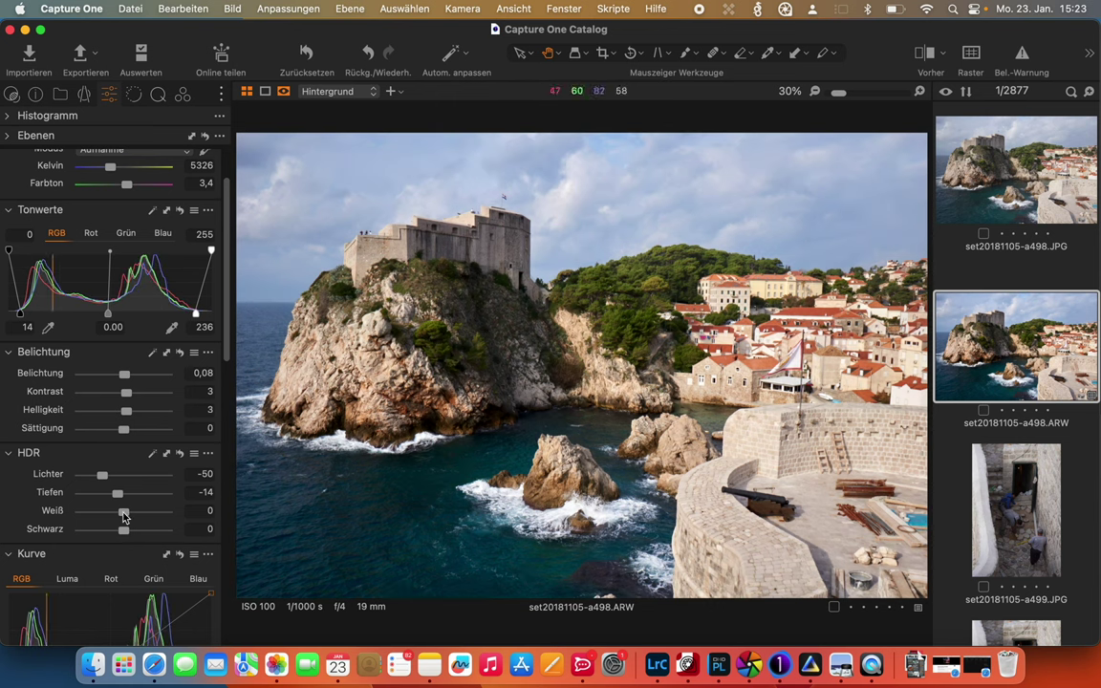
left_click_drag(122, 428, 119, 427)
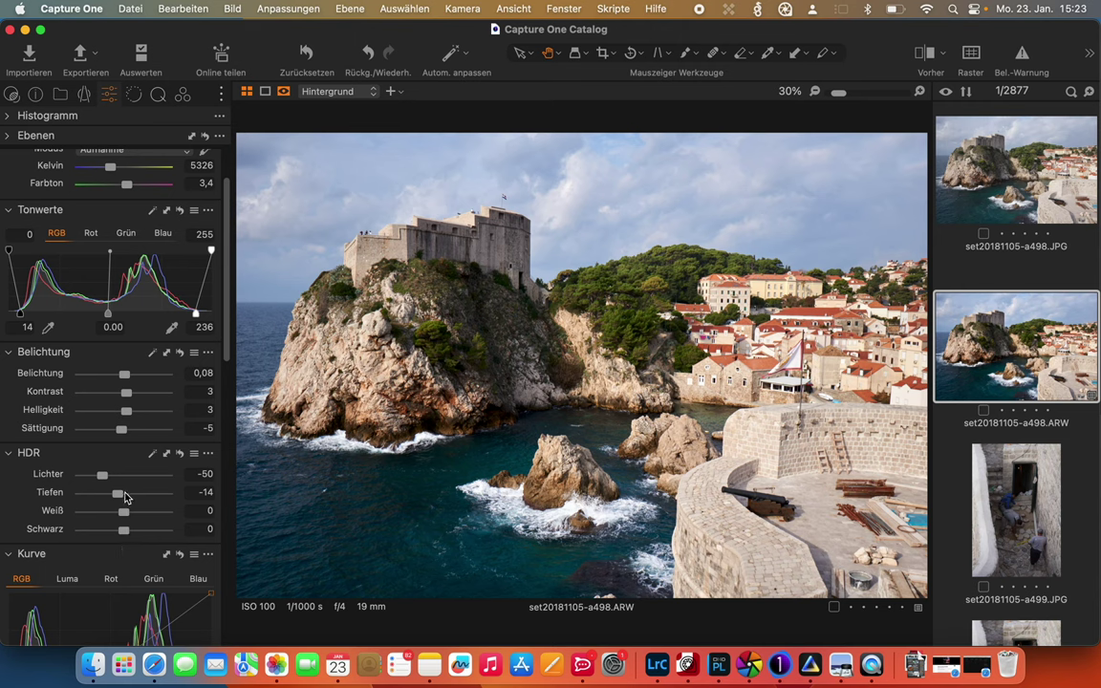
left_click_drag(118, 493, 134, 495)
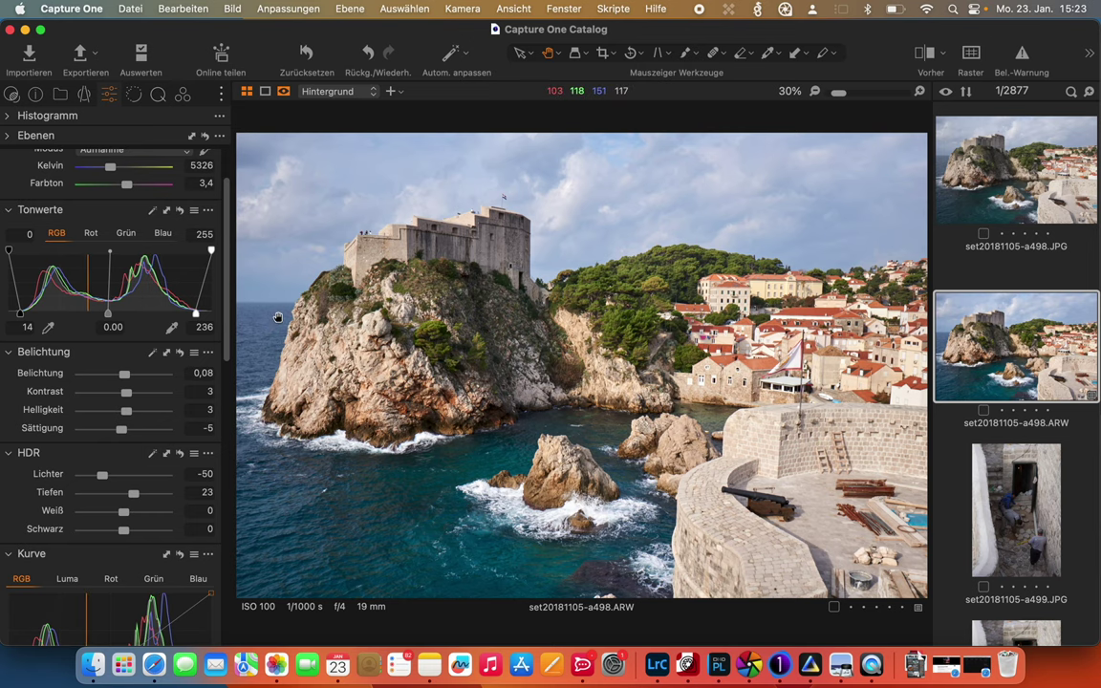
Zoom in to inspect the cliff, fit the photo back to view, and open the culling window.
scroll(277, 317, "up", 5)
left_click_drag(278, 316, 430, 344)
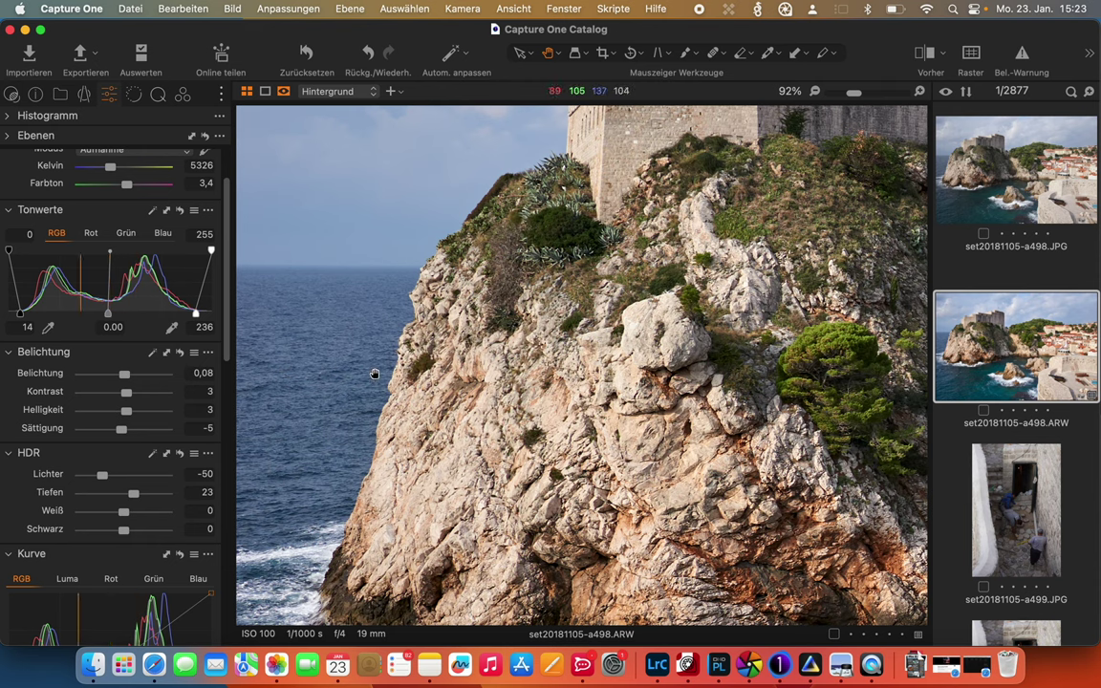
double_click(462, 312)
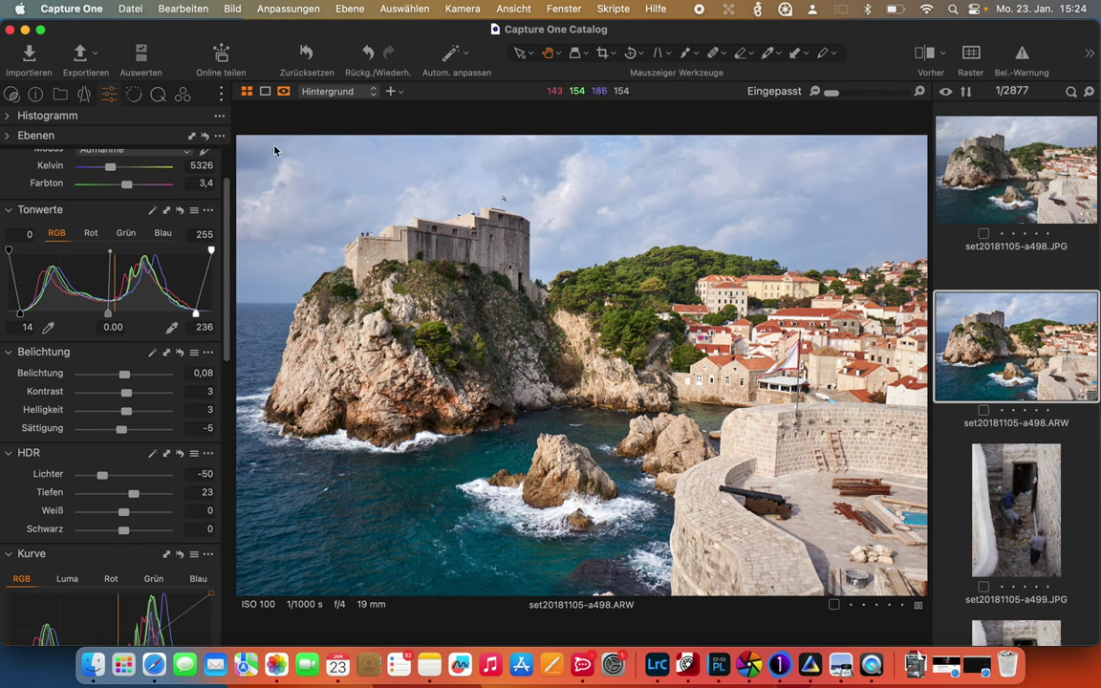
left_click(142, 54)
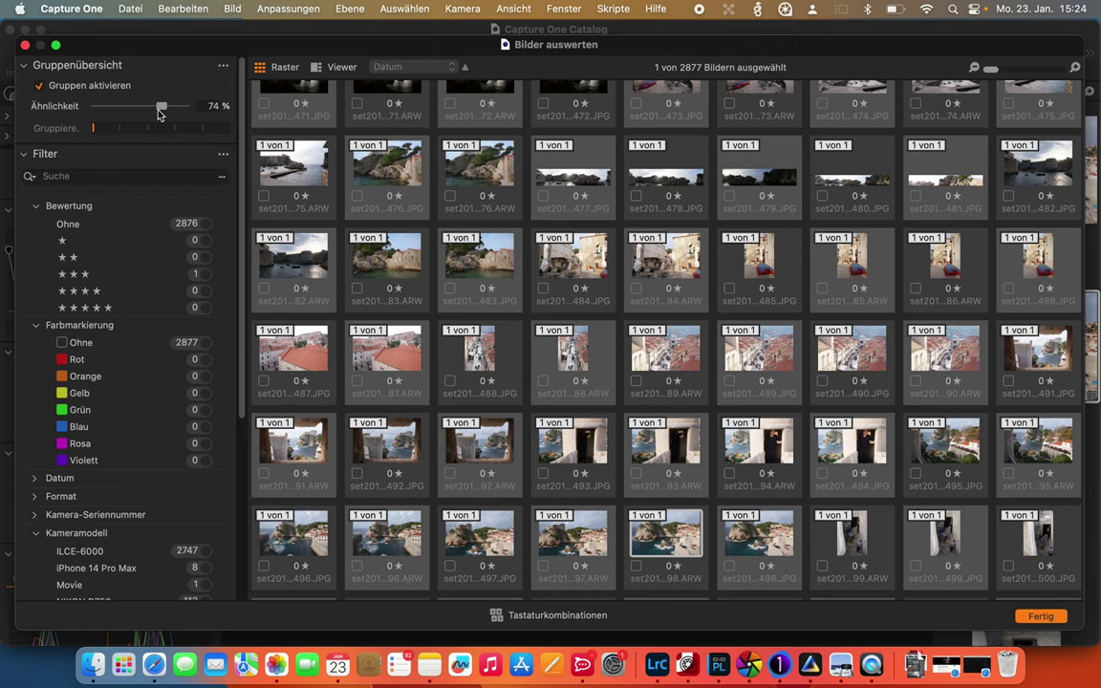
Lower the culling similarity threshold, close the culling window, and switch to darktable.
left_click_drag(162, 107, 149, 107)
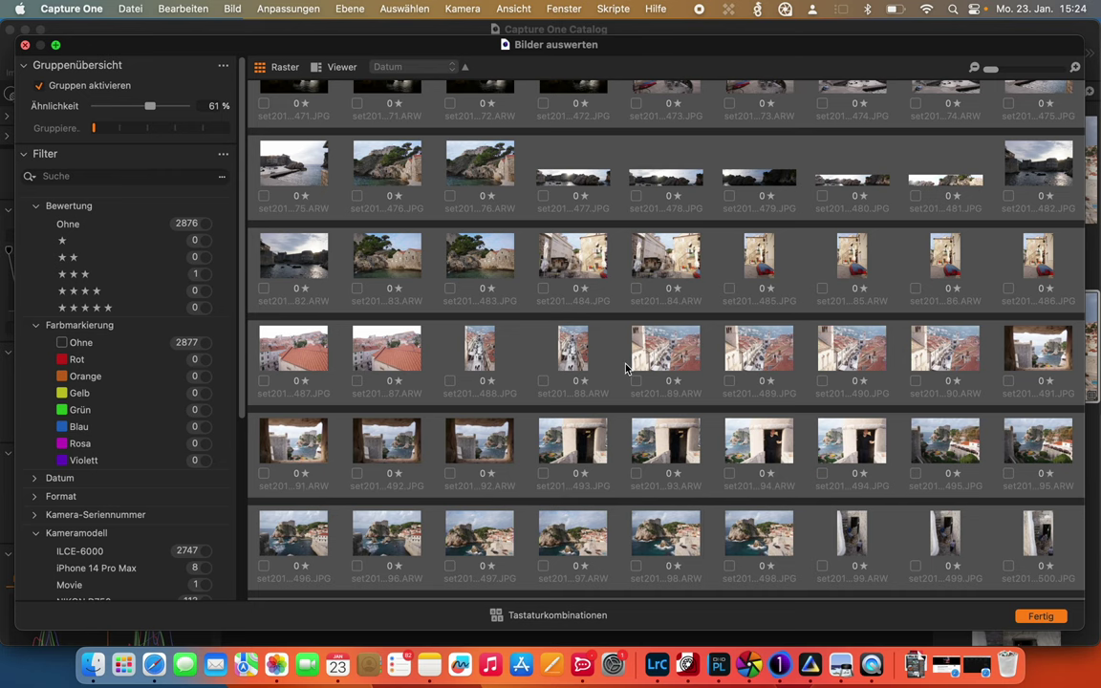
key("Escape")
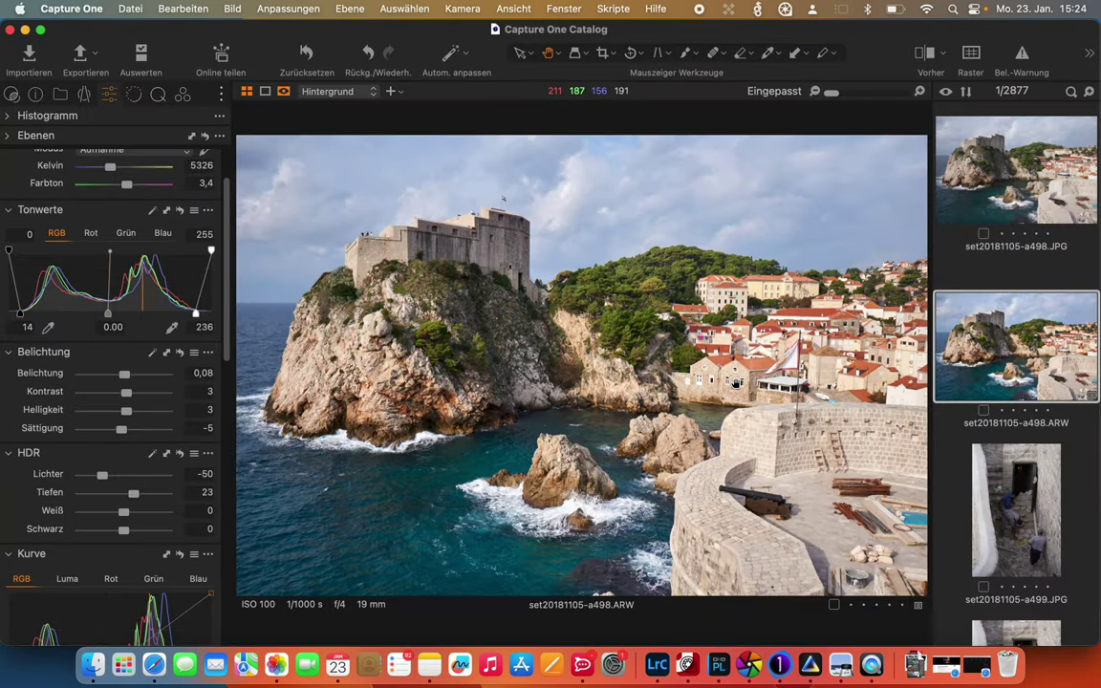
key("ctrl+Right")
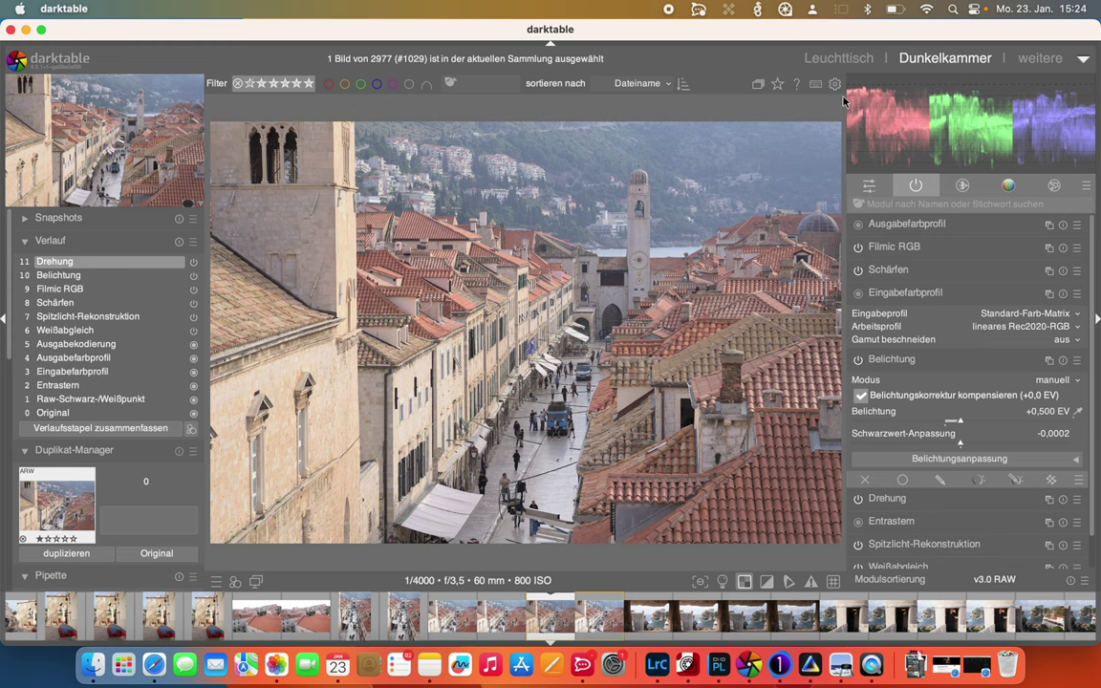
In Leuchttisch, pick the Downloads film roll and open the sunset photo in Dunkelkammer.
left_click(850, 60)
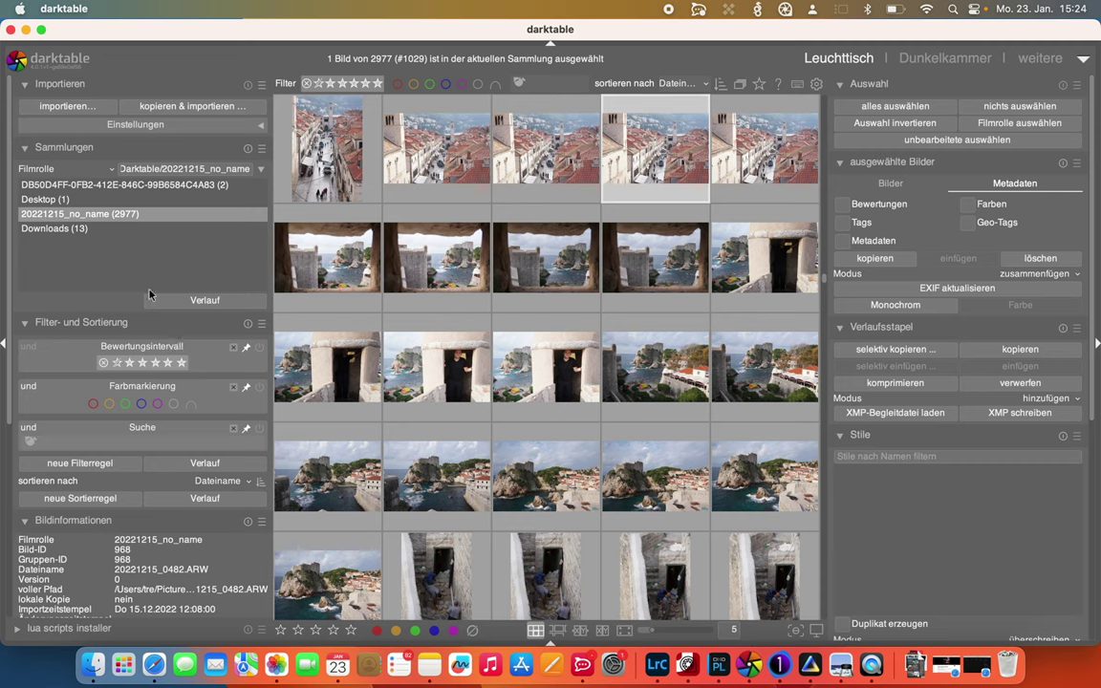
left_click(129, 229)
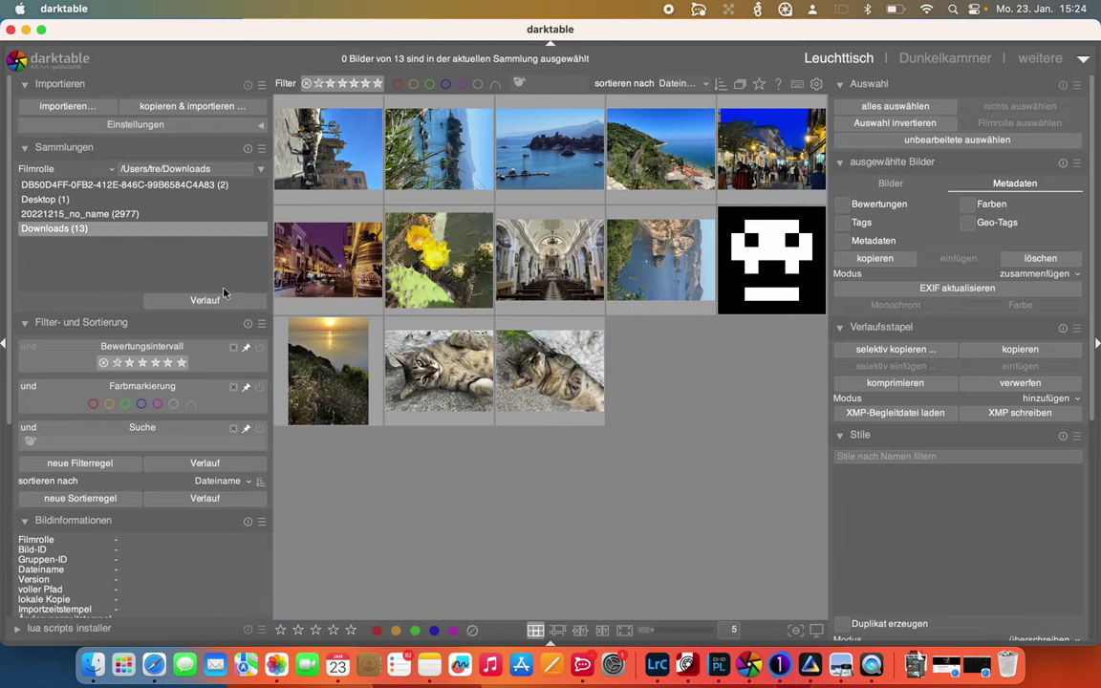
mouse_move(328, 372)
double_click(313, 367)
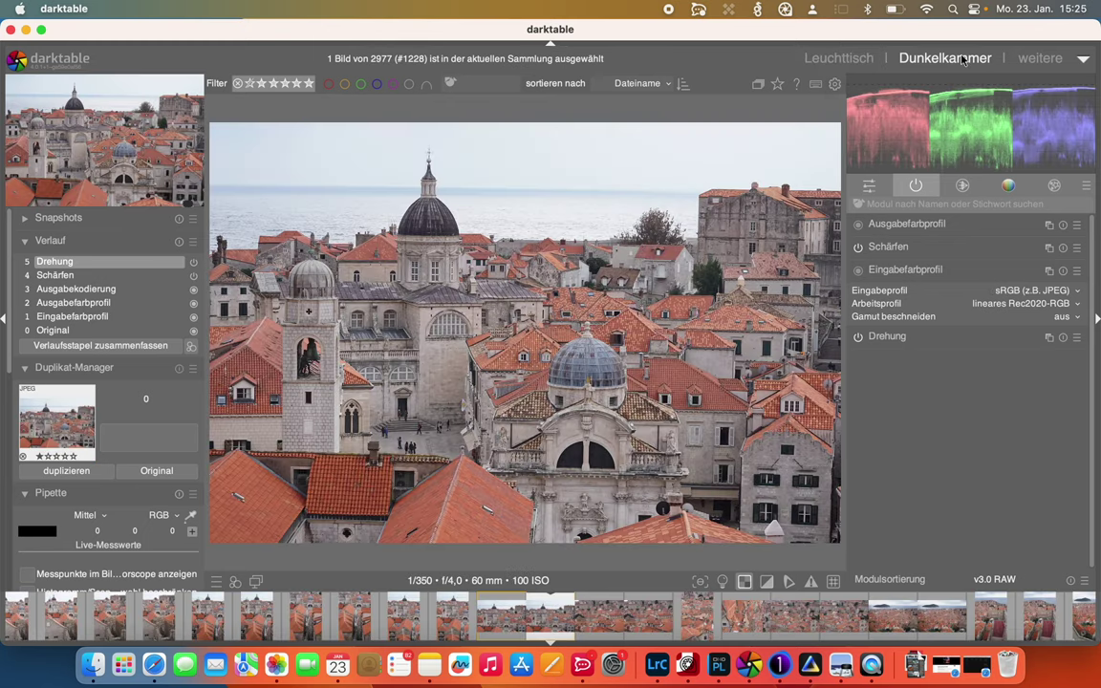
Show the processing module list and the quick-access module panel in darktable.
left_click(963, 187)
left_click(866, 191)
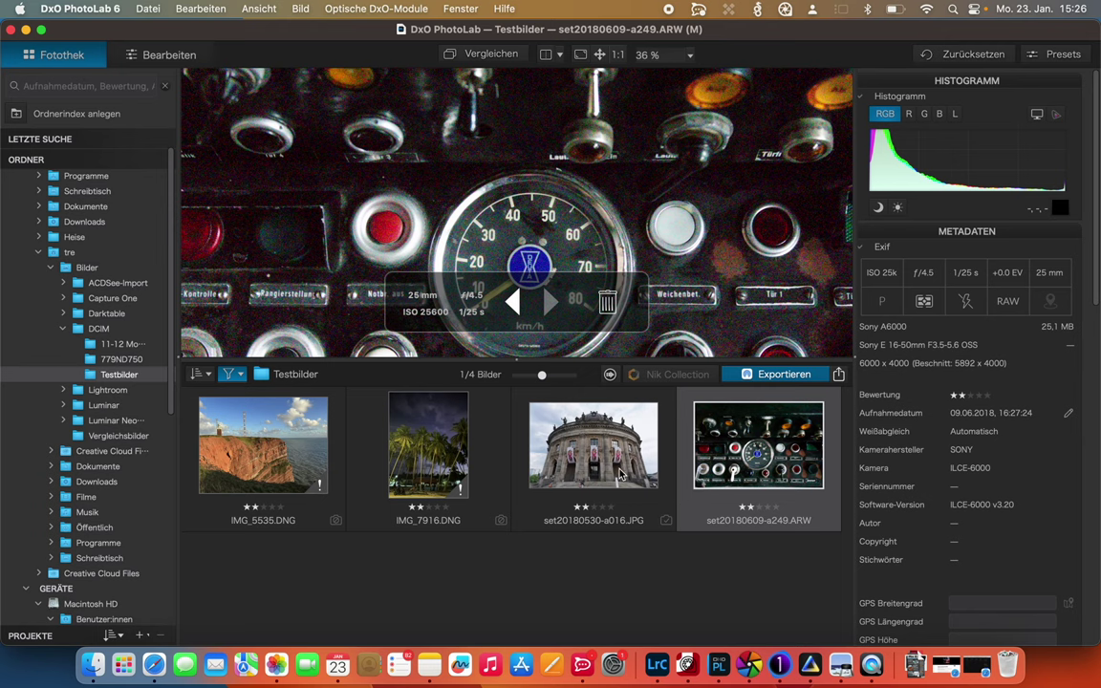
Enable DeepPRIME XD noise reduction on set20180609-a249.ARW, then return to the Fotothek library.
key("super+e")
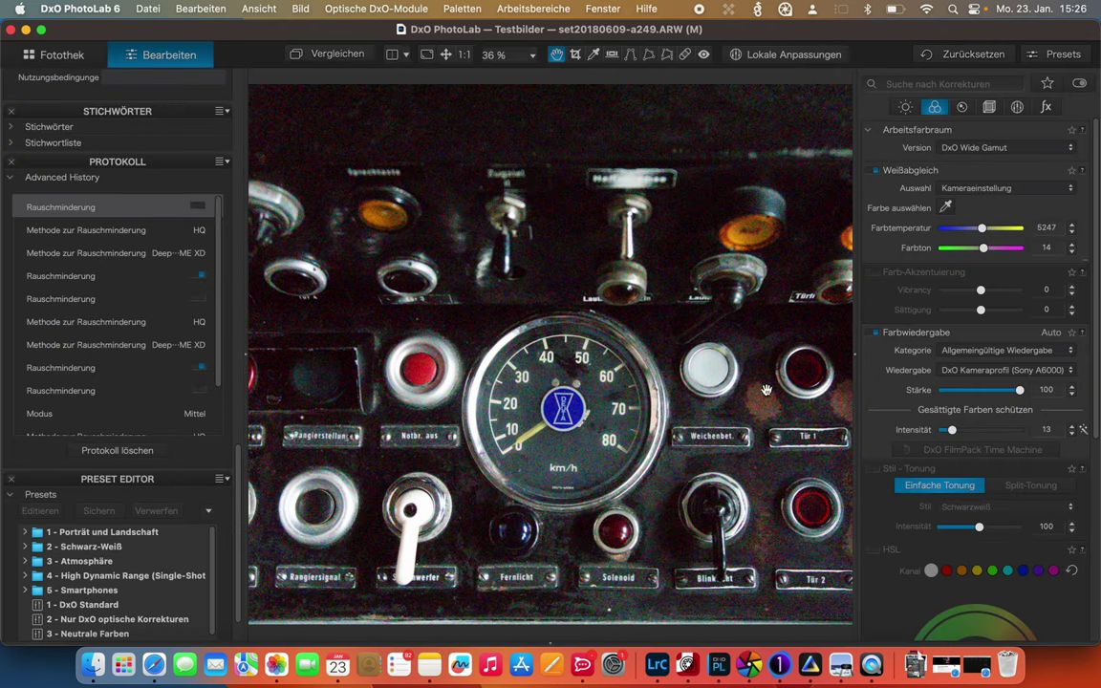
left_click(963, 108)
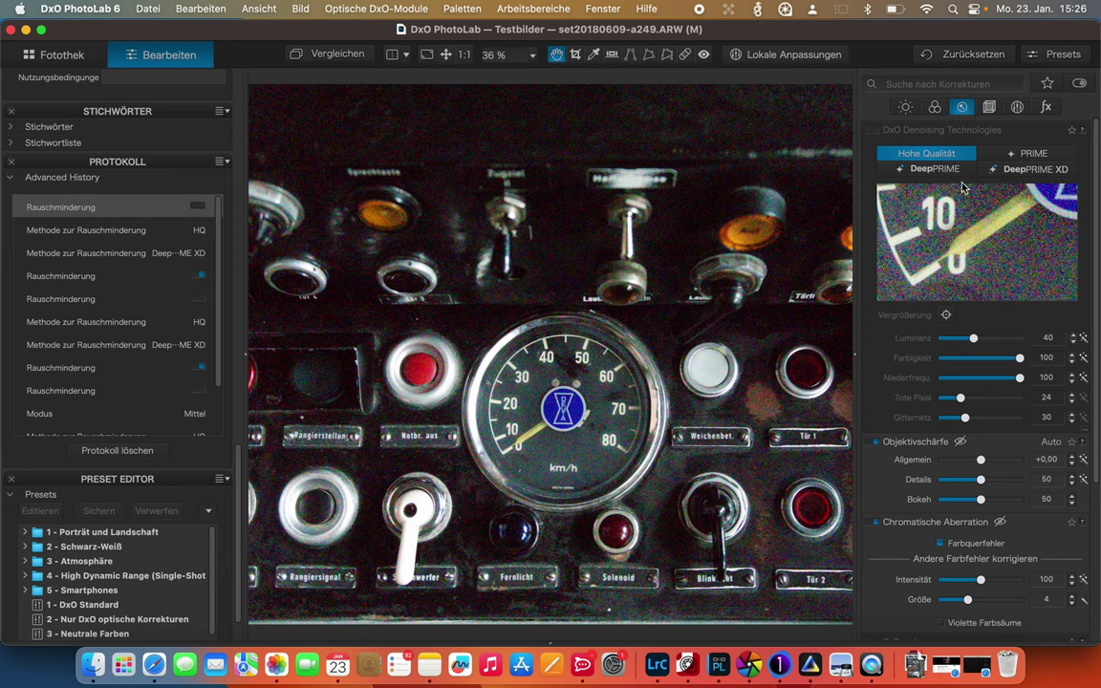
left_click(874, 131)
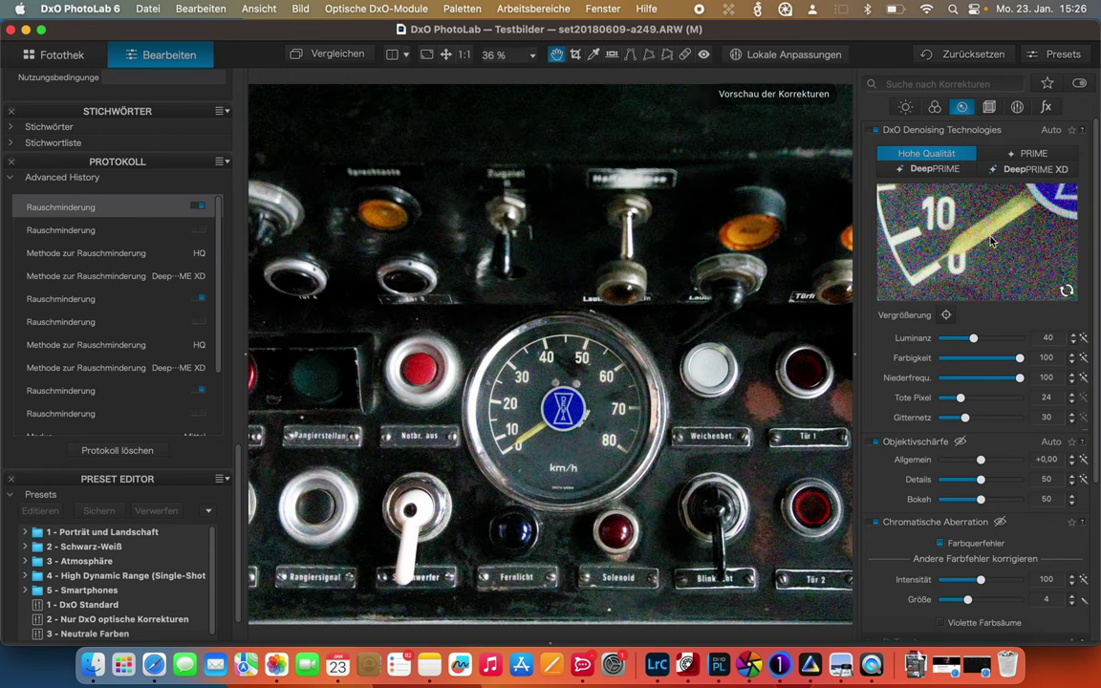
left_click(1059, 174)
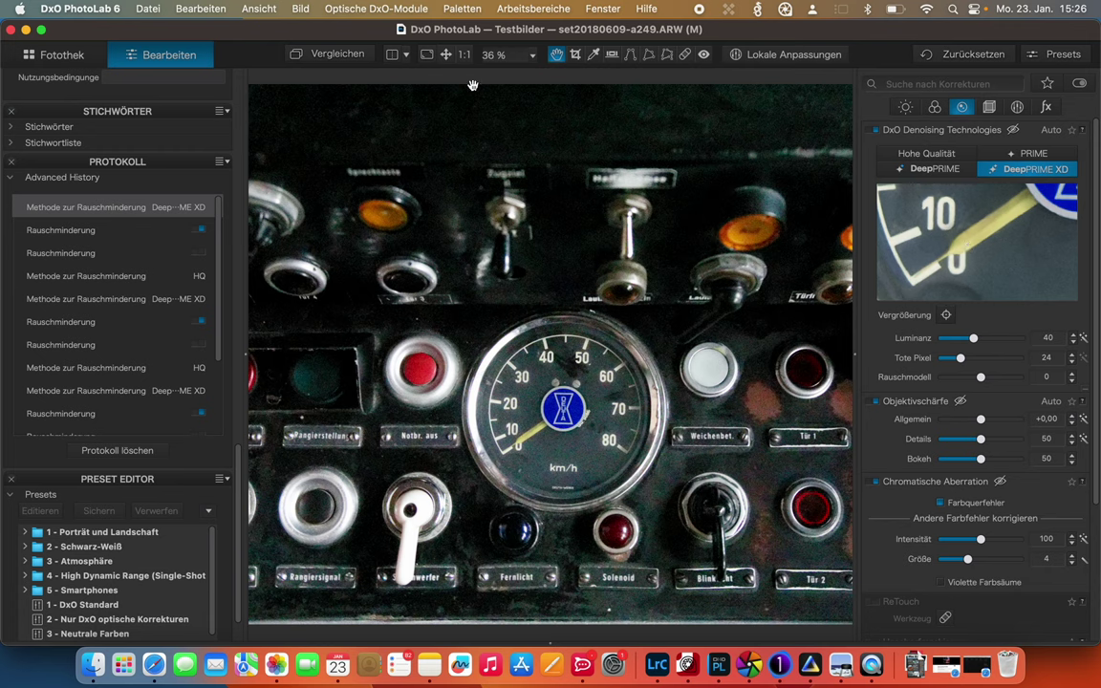
left_click(59, 55)
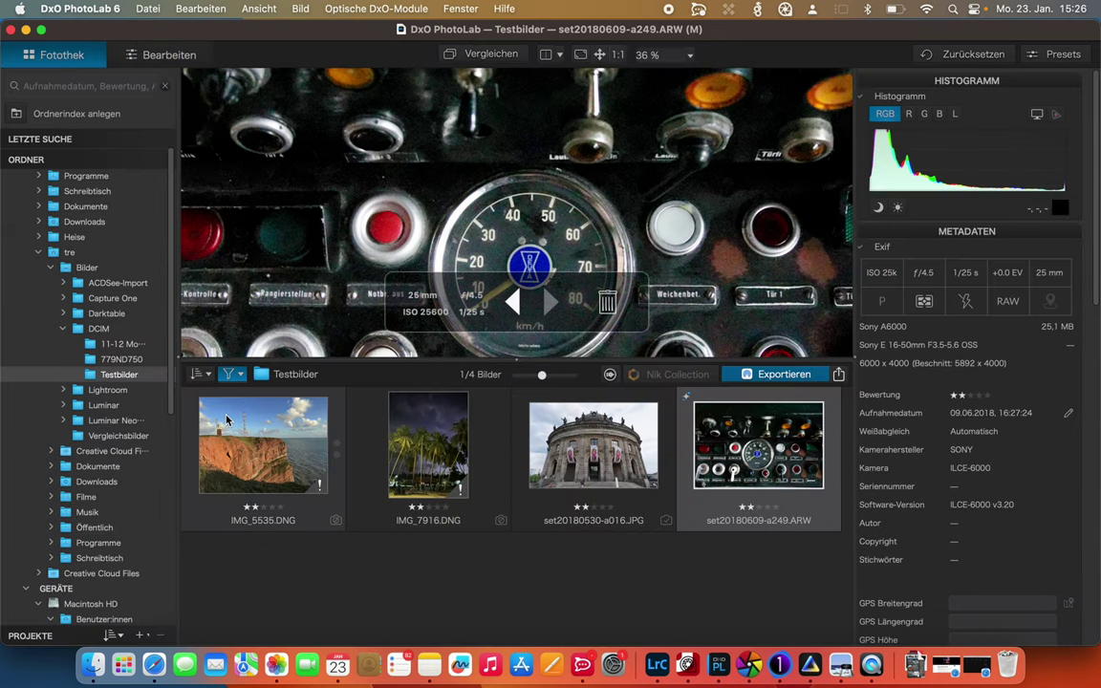
Open set20181103-a177 from the 11-12 Montenegro folder in Lokale Anpassungen with control points.
left_click(125, 359)
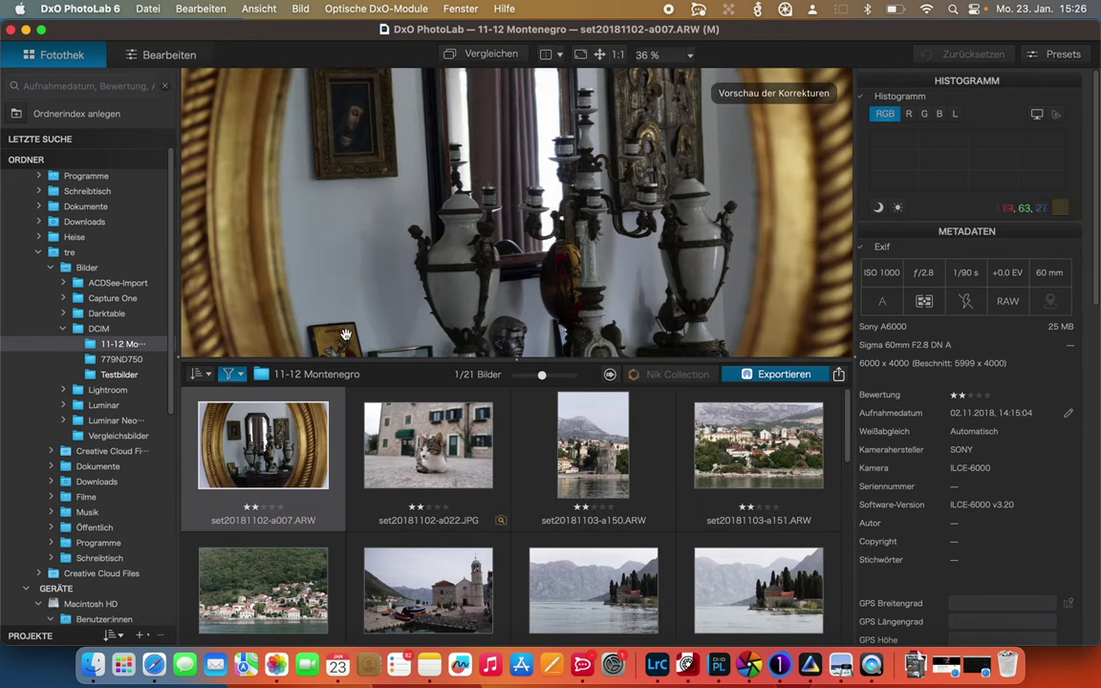
scroll(493, 500, "down", 5)
double_click(731, 449)
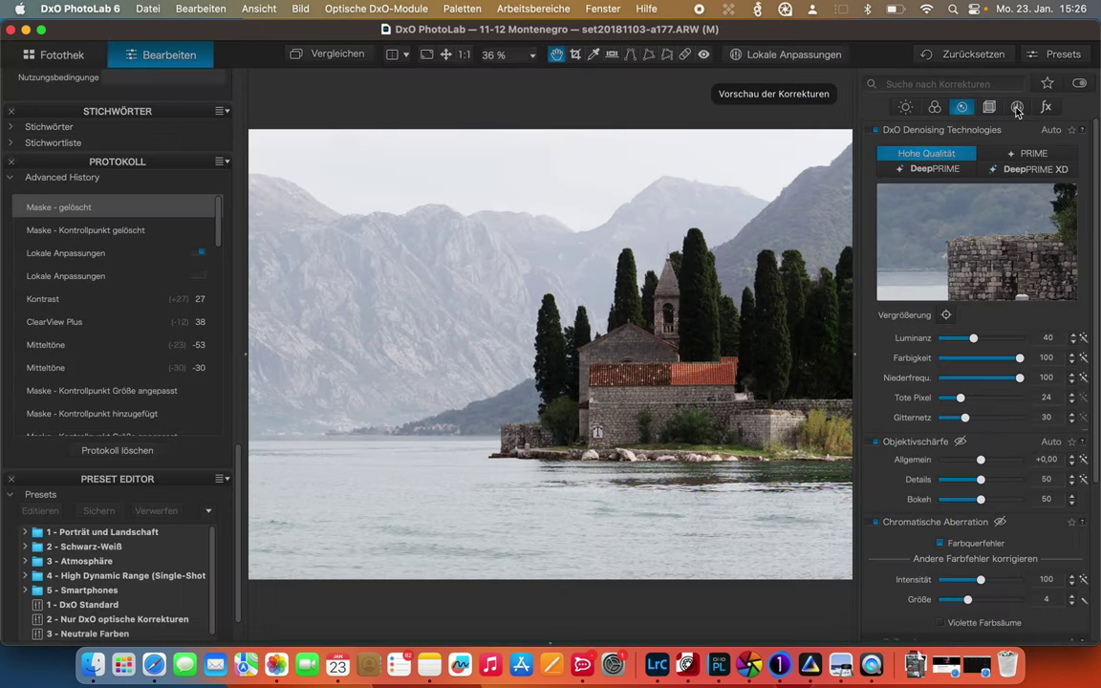
left_click(1017, 108)
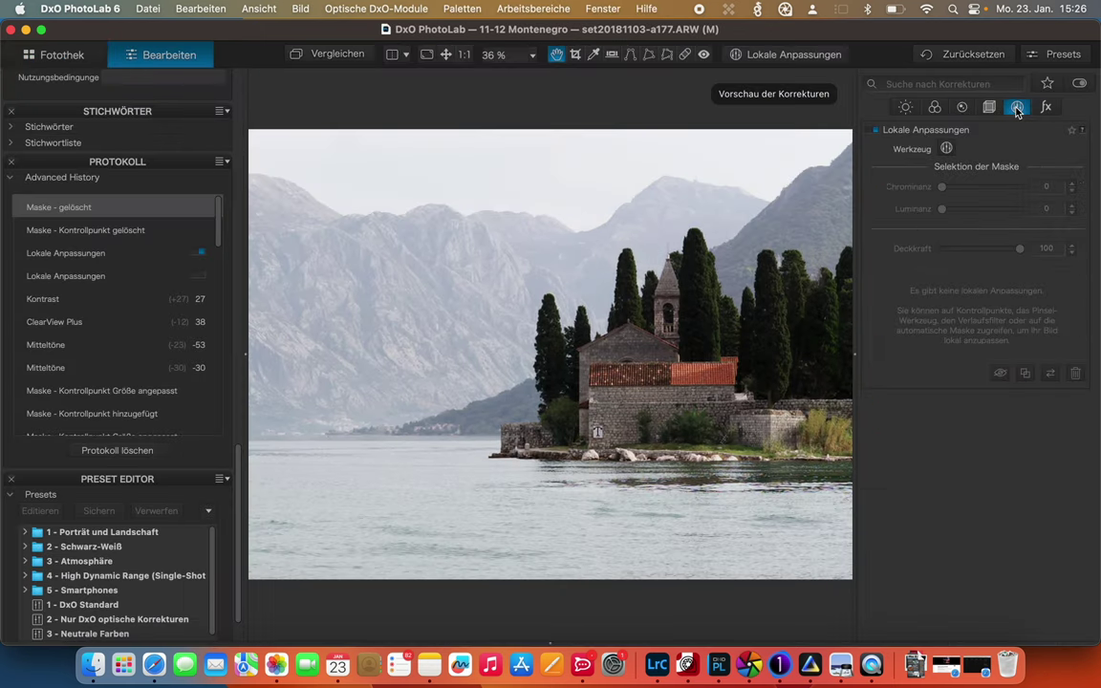
left_click(947, 150)
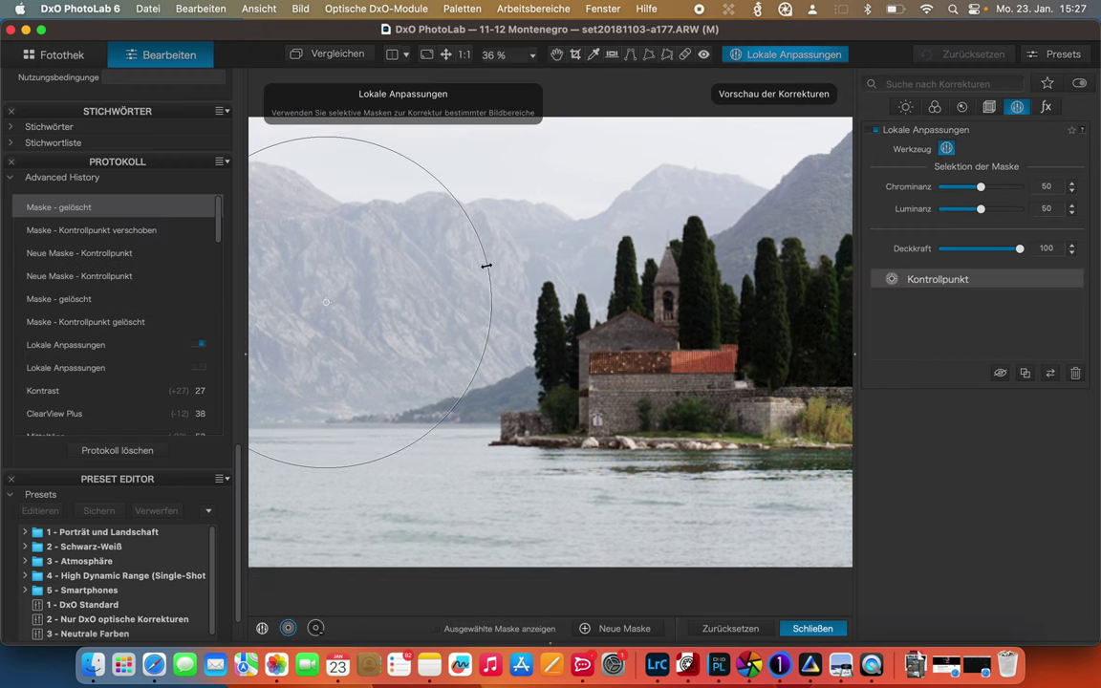
Place a control point on the hazy left mountains and preview its mask in black and white.
left_click_drag(485, 266, 487, 266)
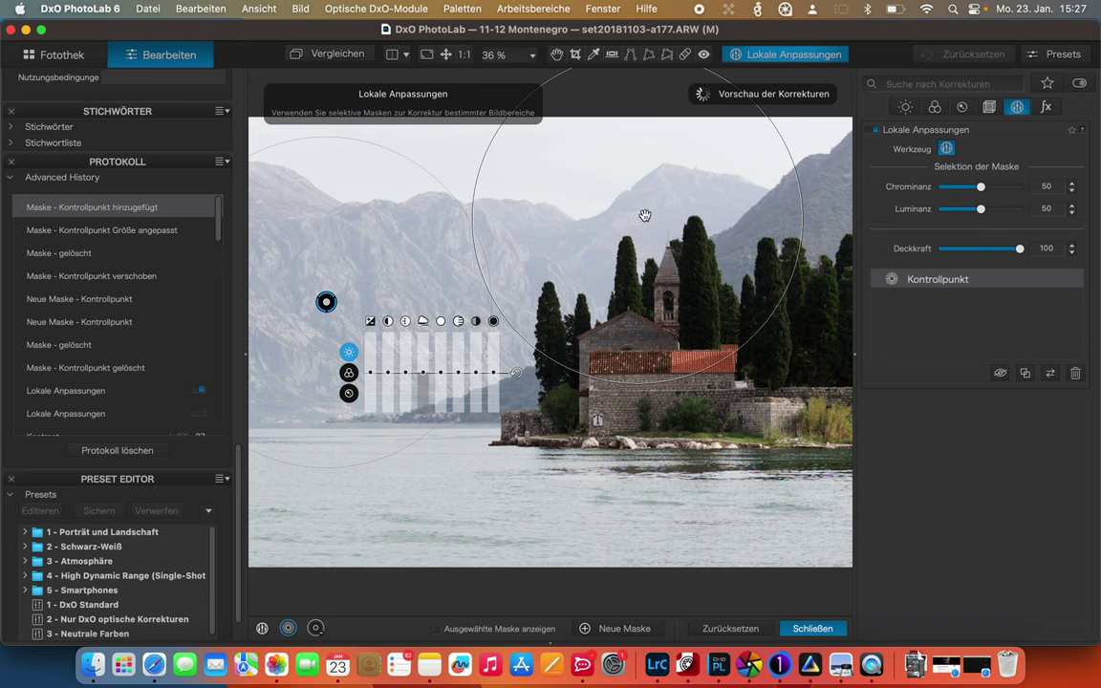
left_click(326, 302)
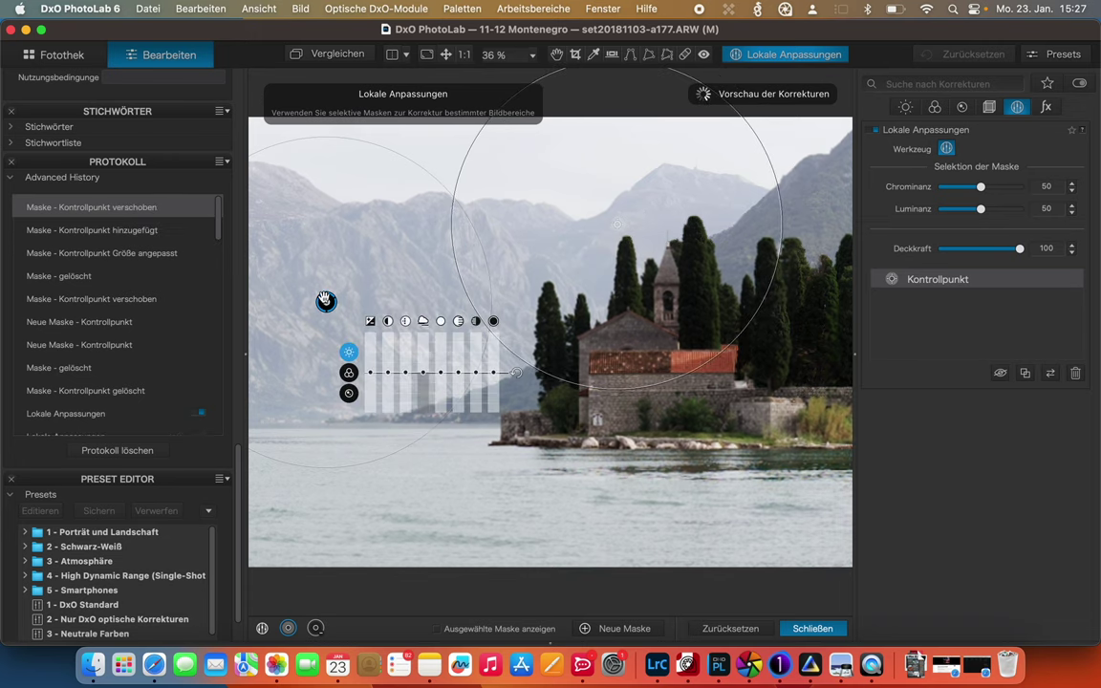
left_click_drag(326, 302, 382, 299)
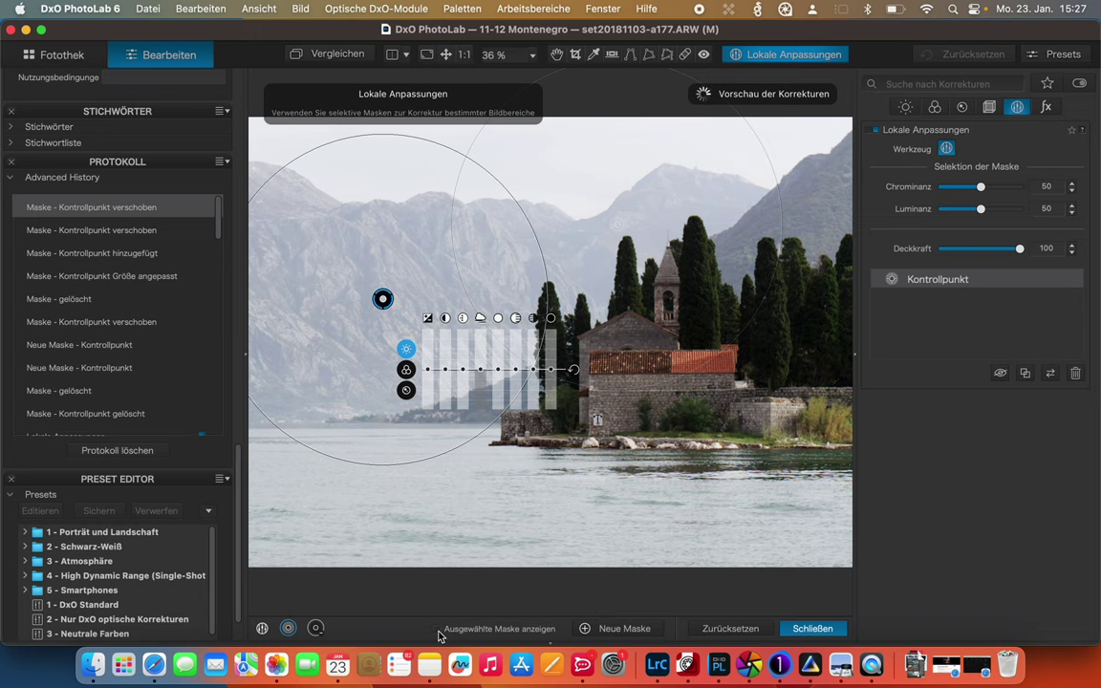
left_click(436, 628)
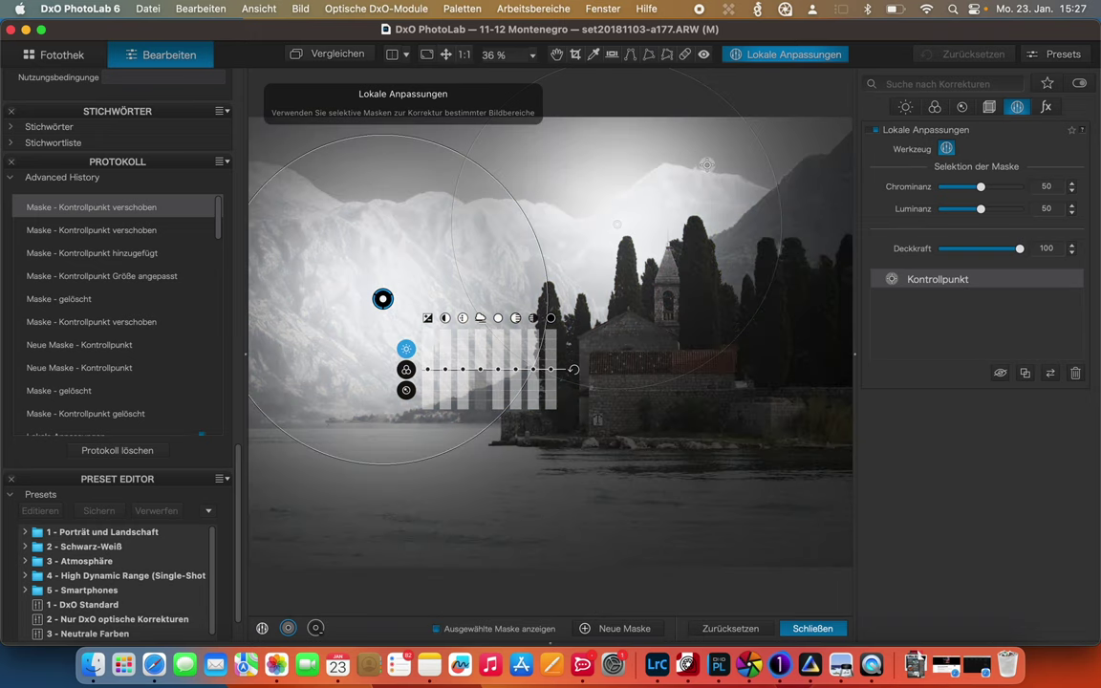
Add and shrink mask points on the right-hand trees and the shoreline, then hide the mask preview.
left_click(315, 628)
left_click(744, 264)
left_click_drag(583, 233, 634, 234)
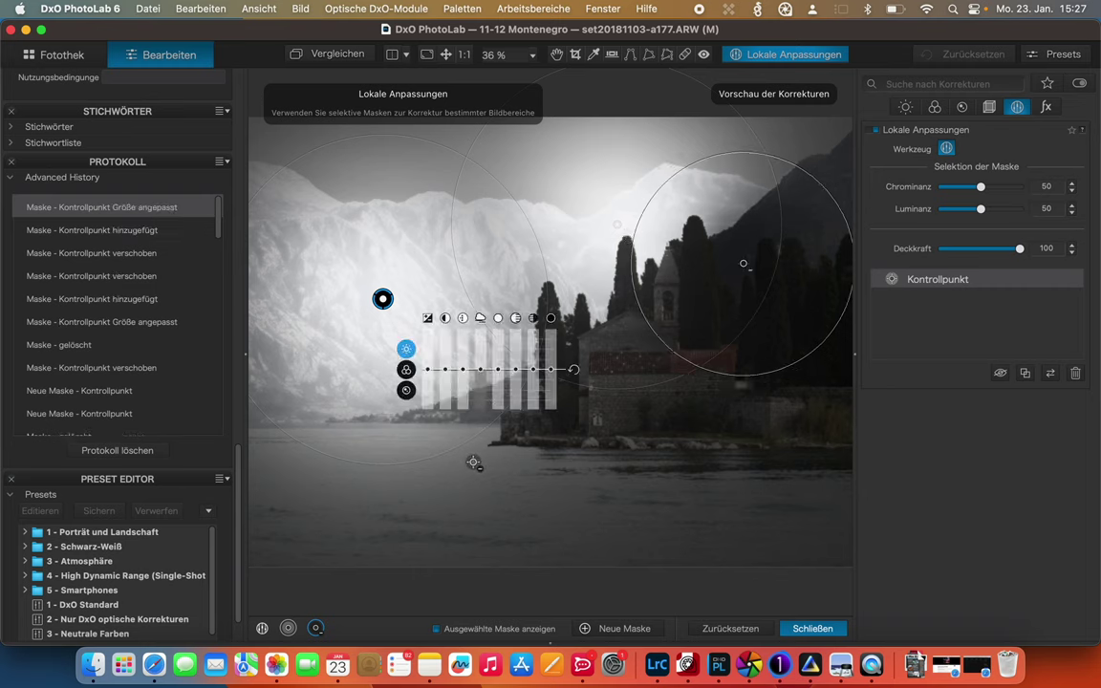
left_click(496, 421)
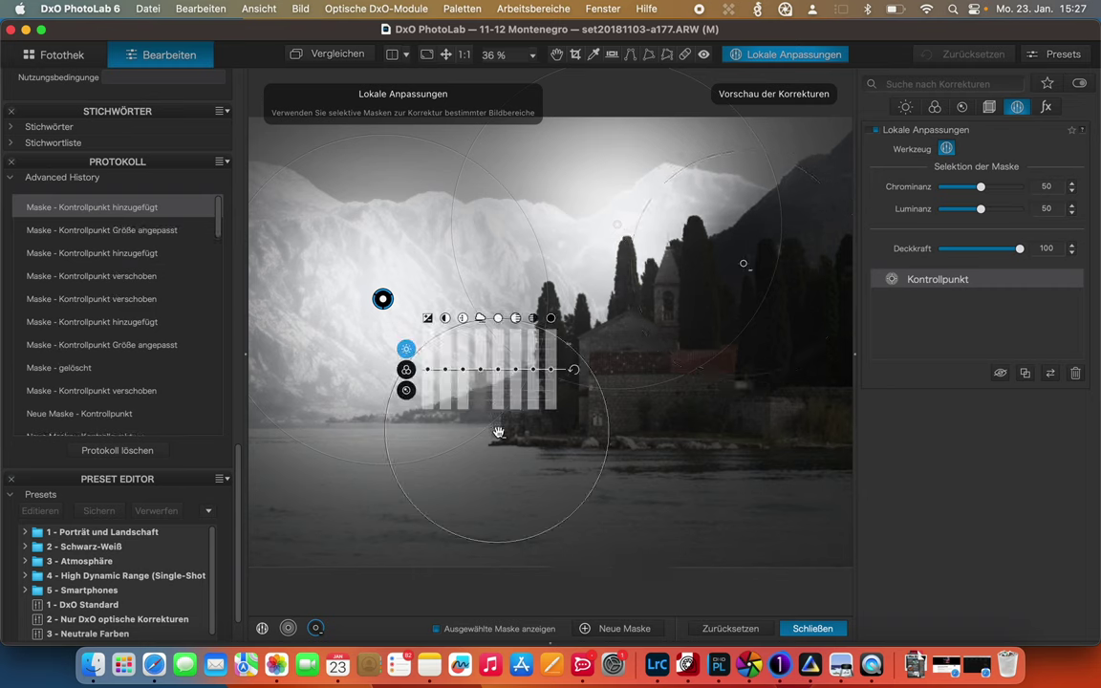
left_click_drag(496, 422, 506, 401)
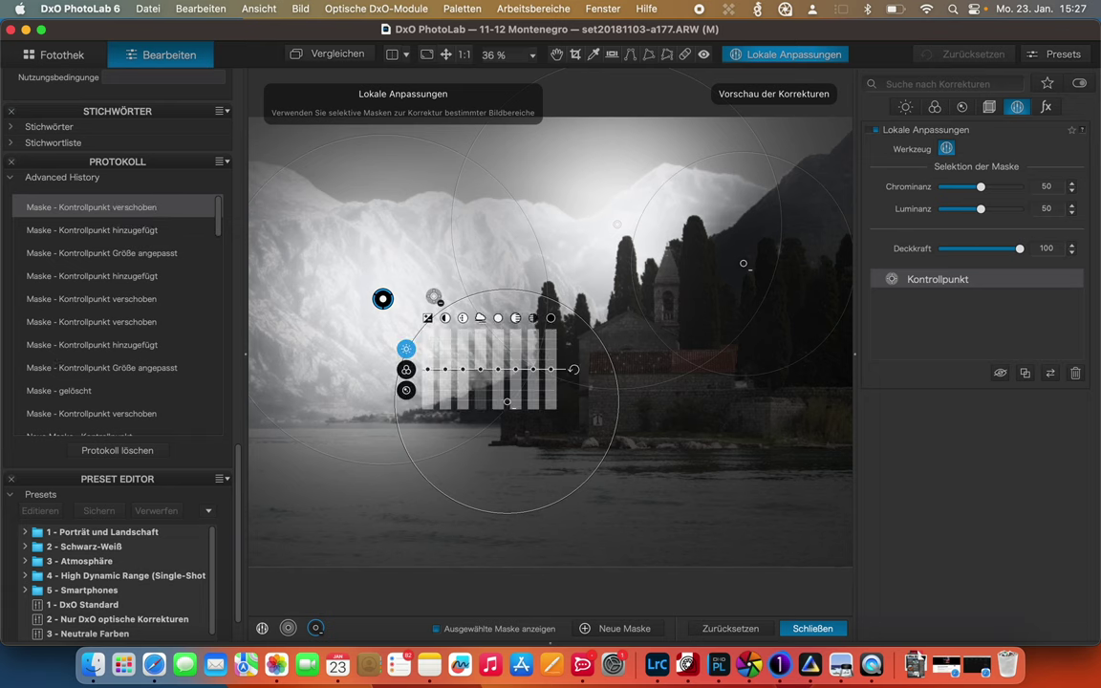
left_click_drag(442, 304, 465, 322)
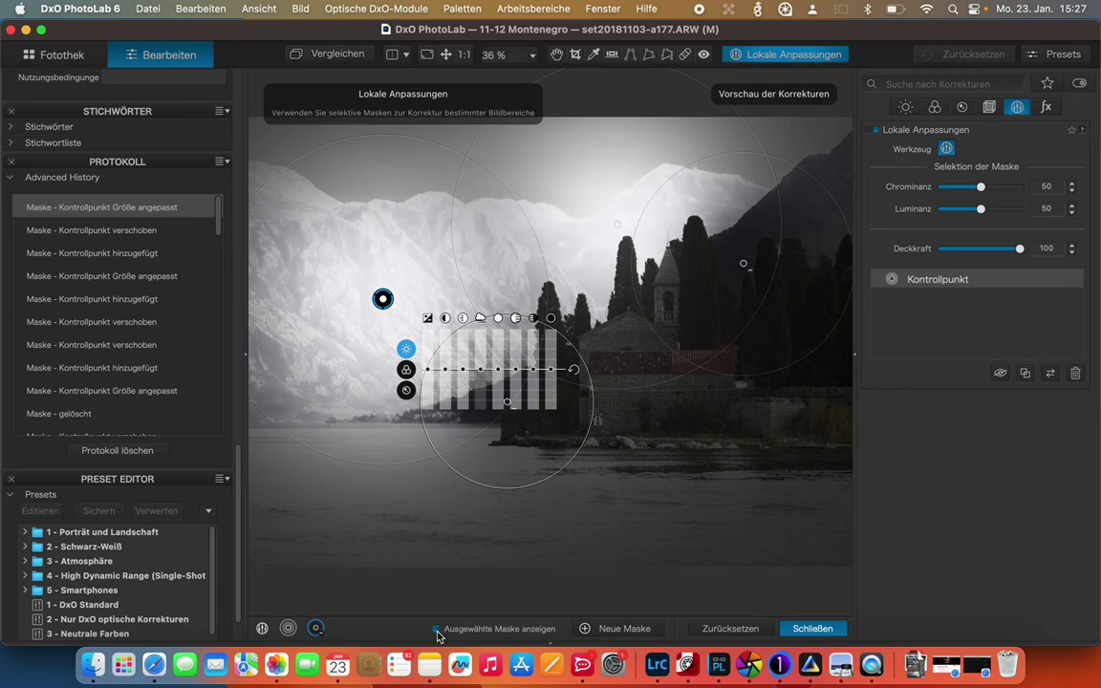
left_click(436, 632)
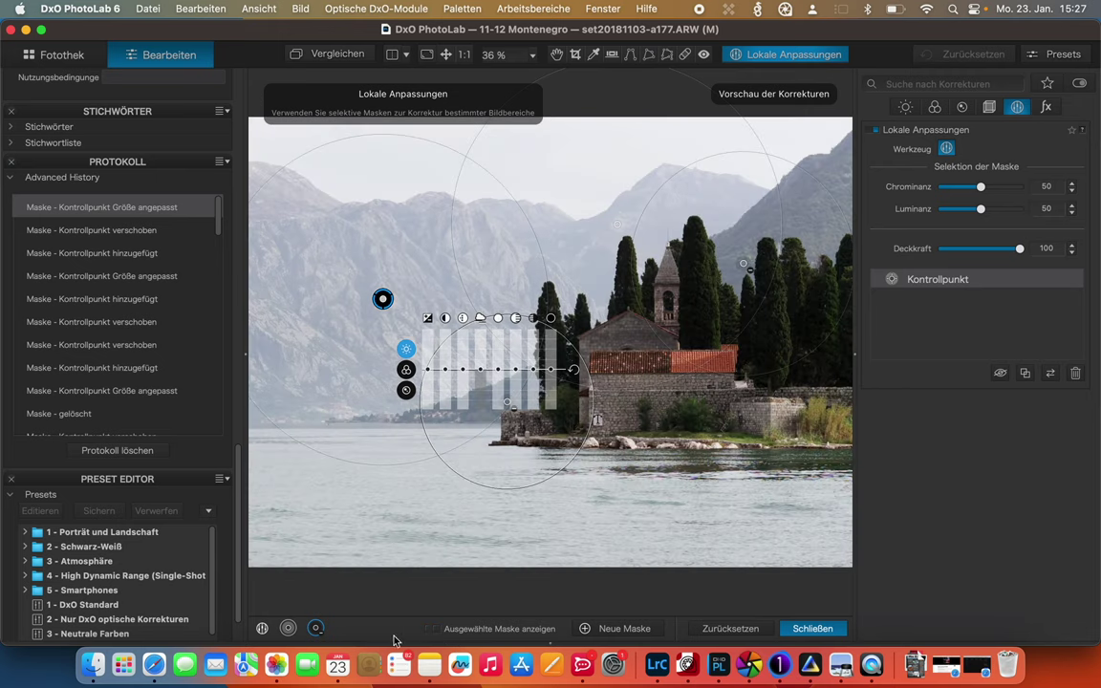
Darken the mountains' midtones and add ClearView Plus, then toggle local adjustments off and on to compare.
left_click(291, 628)
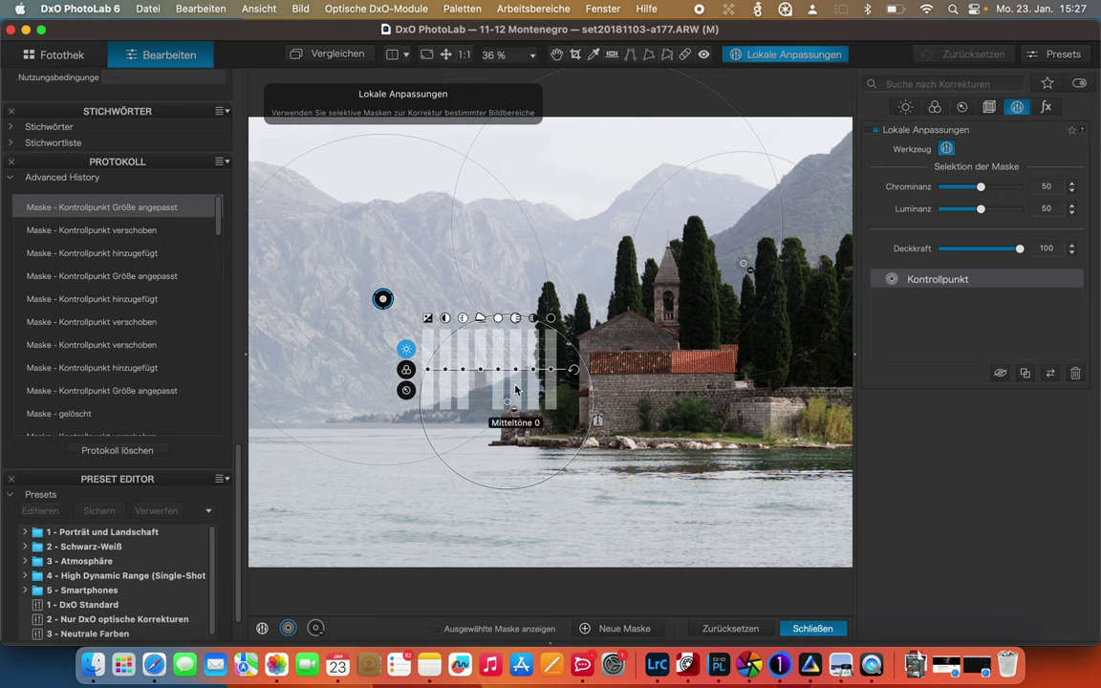
mouse_move(515, 389)
left_mouse_down()
mouse_move(515, 404)
mouse_move(478, 356)
mouse_move(446, 357)
left_mouse_up()
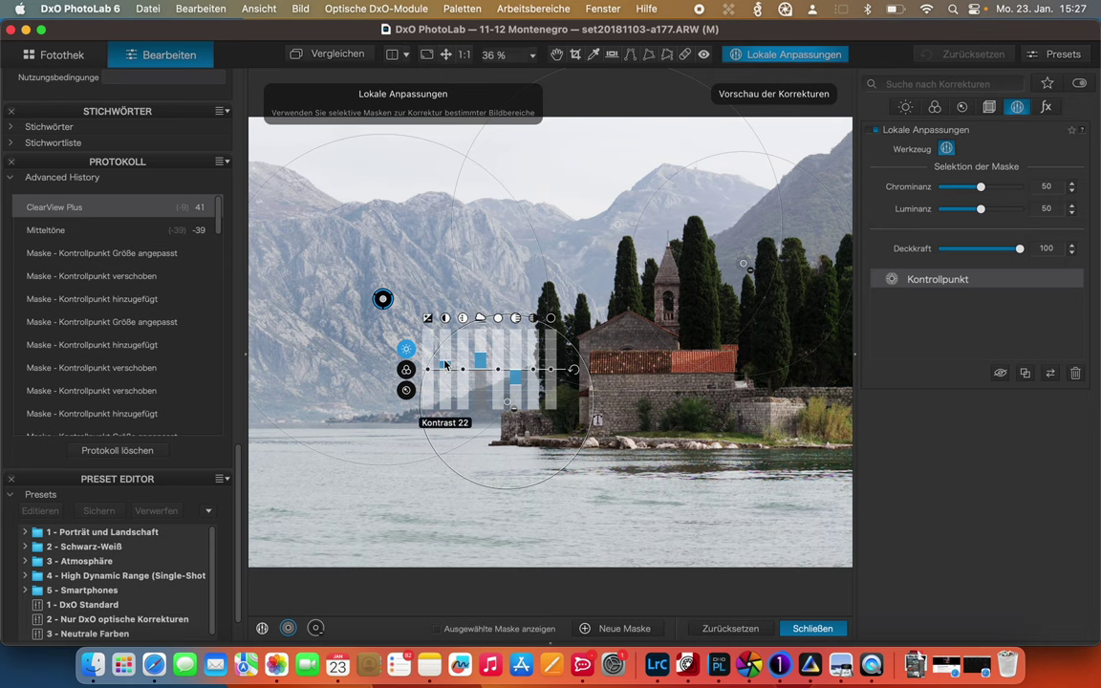
left_click(876, 131)
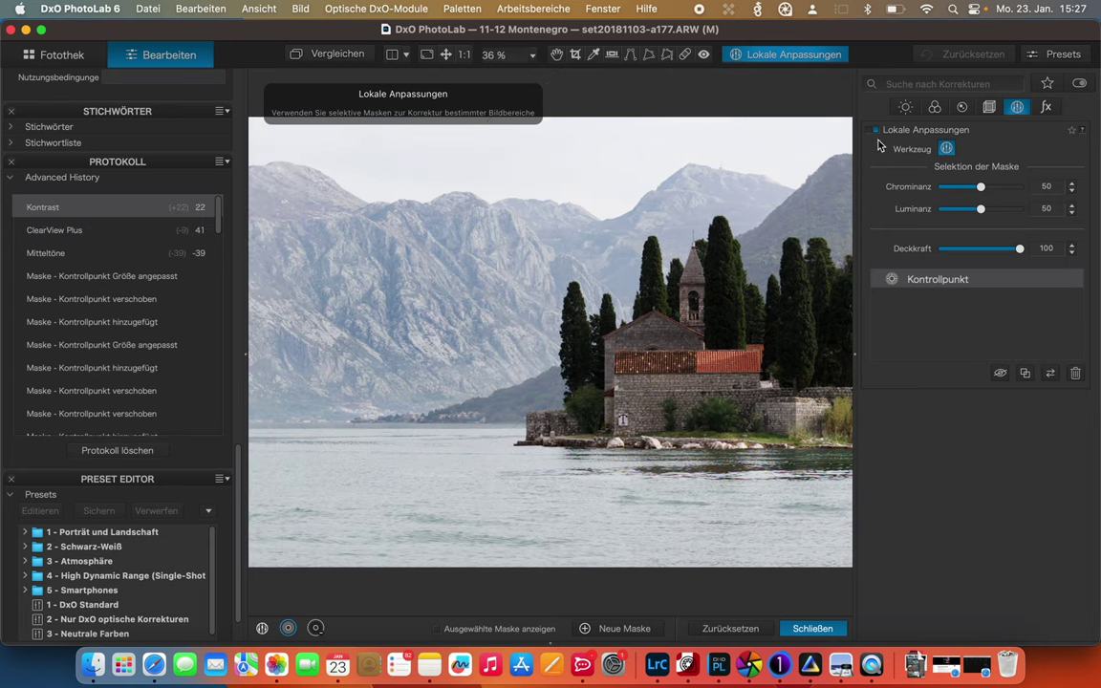
left_click(876, 131)
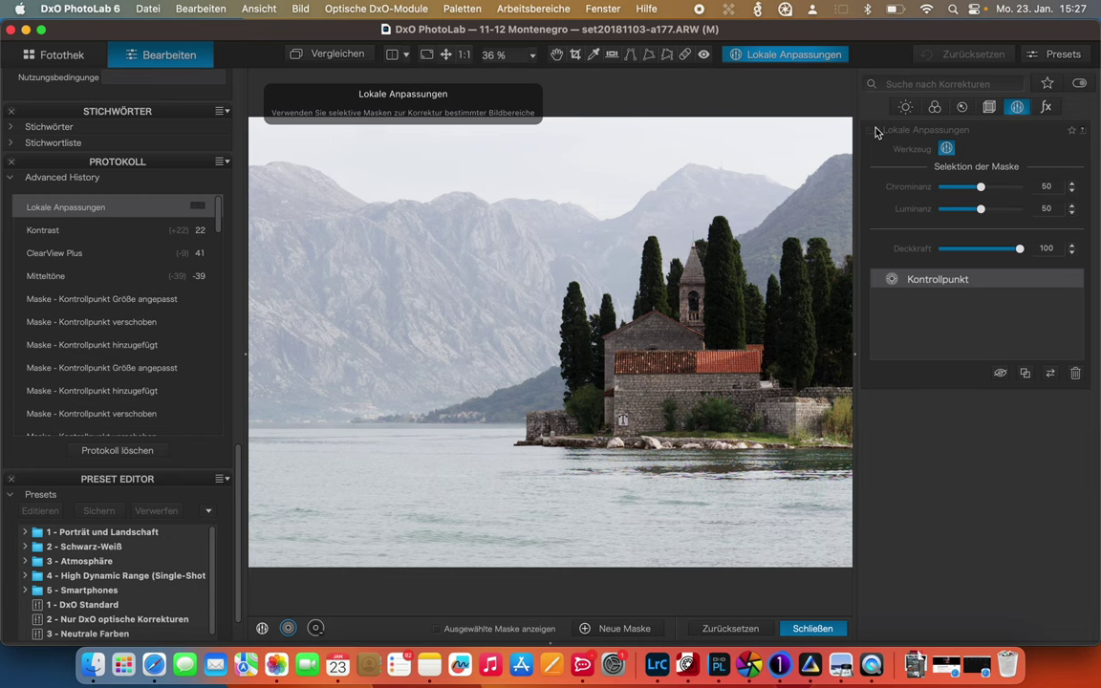
left_click(877, 131)
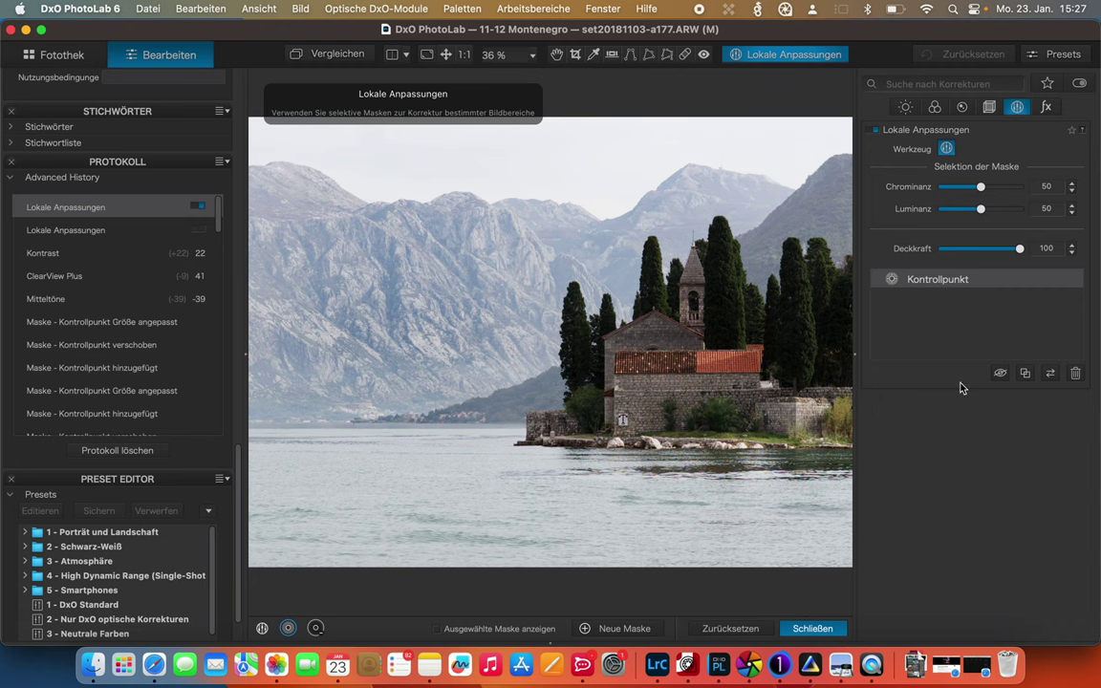
In Luminar Neo, apply the Schnelle Verbesserung preset to the harbour boat photo and return to Katalog.
key("ctrl+Right")
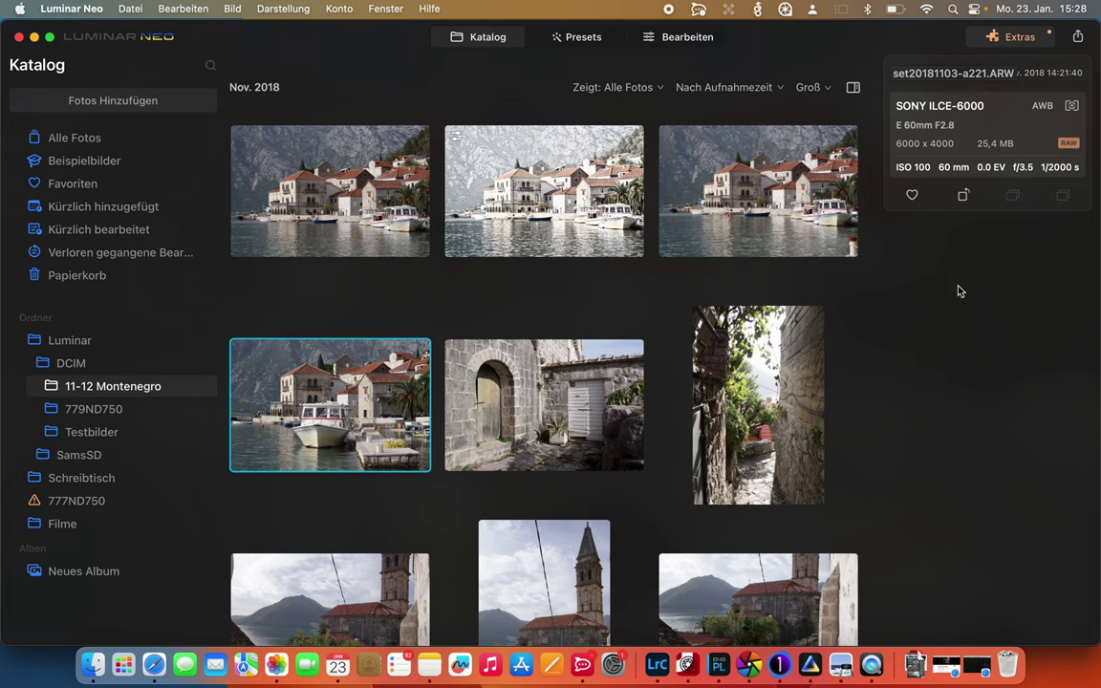
mouse_move(329, 404)
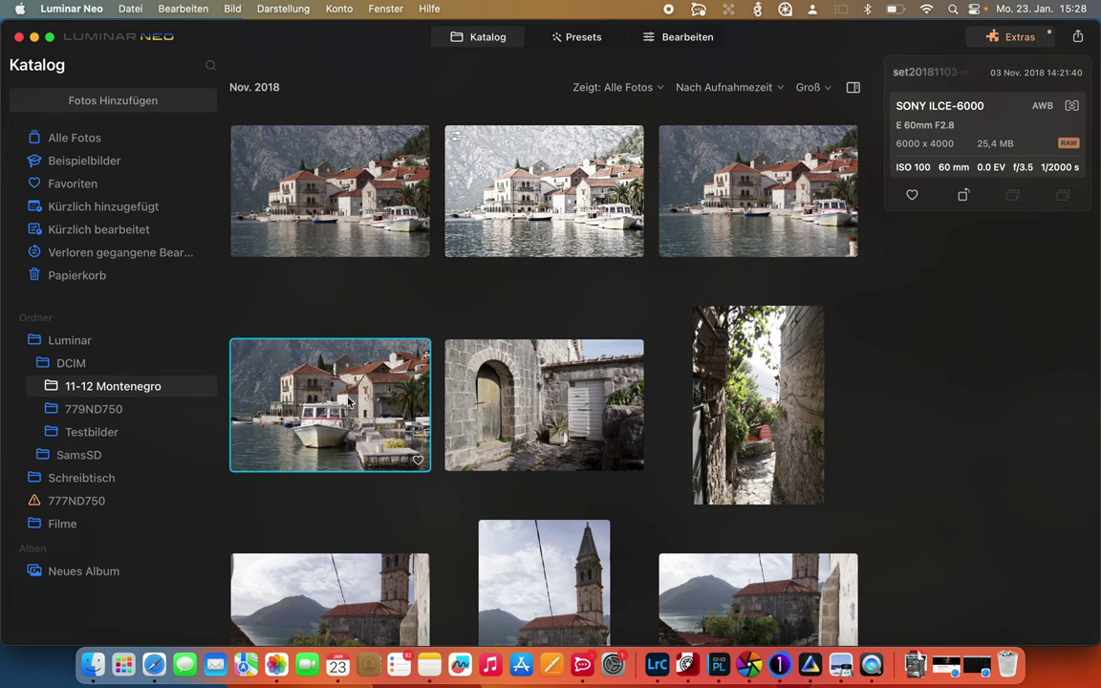
double_click(348, 403)
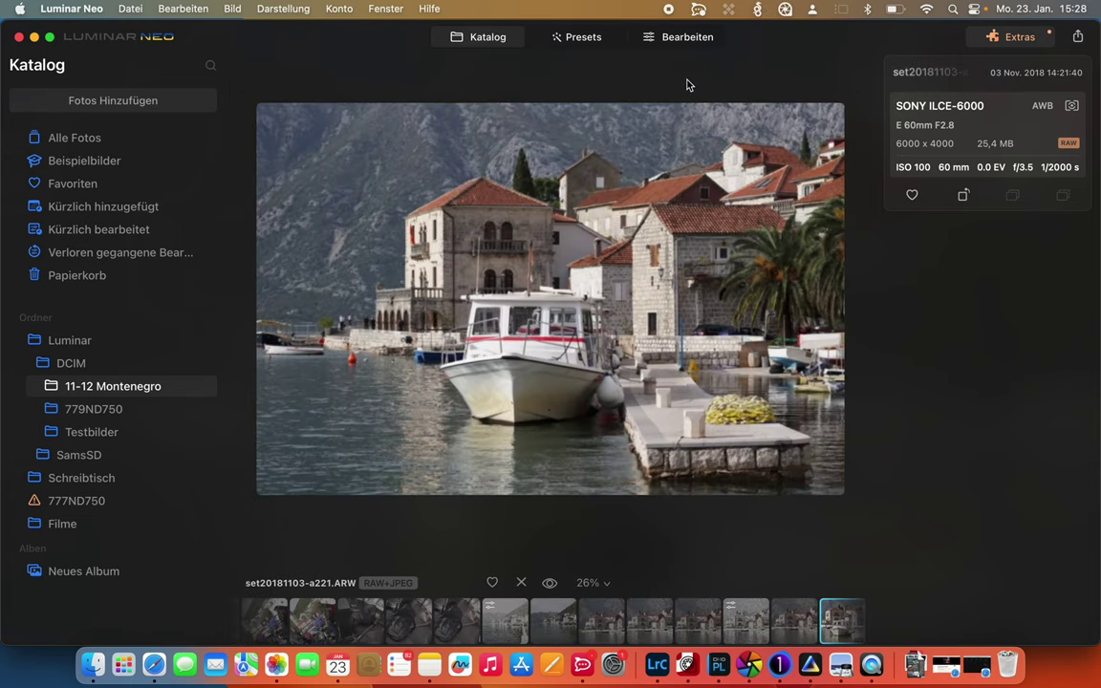
left_click(583, 38)
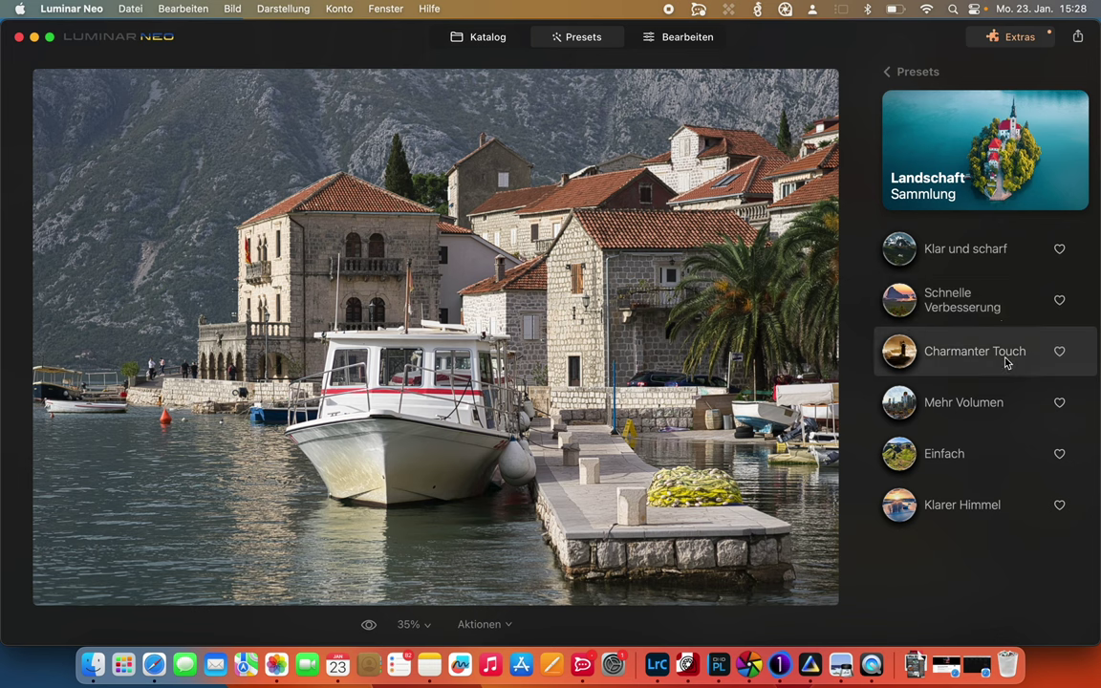
left_click(993, 304)
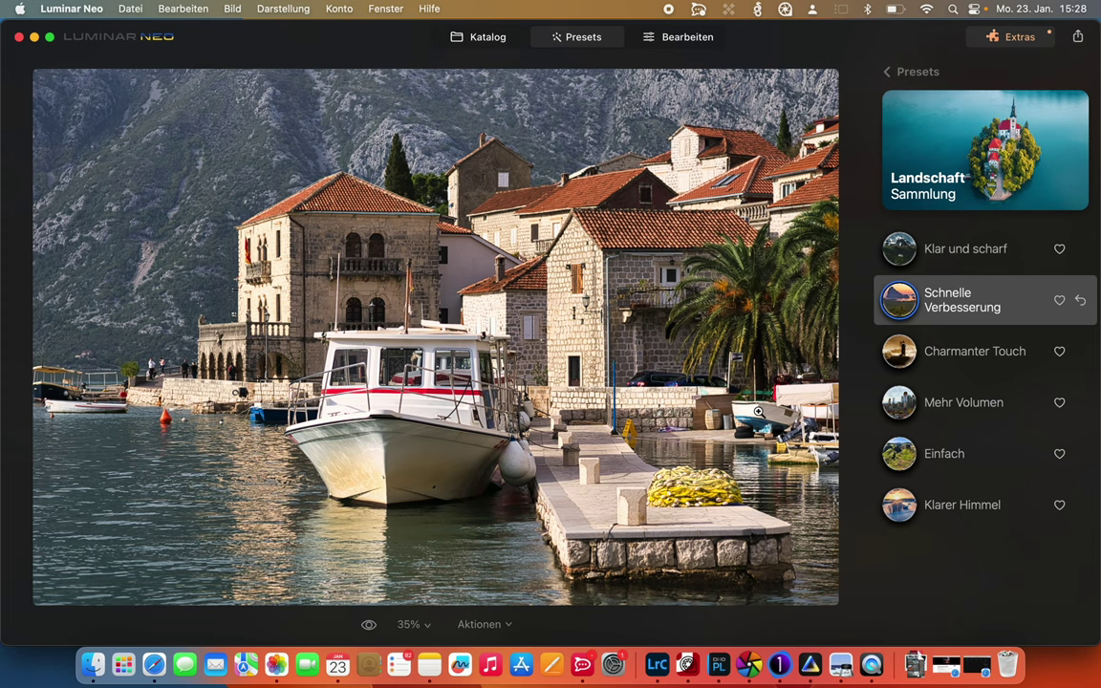
left_click(482, 40)
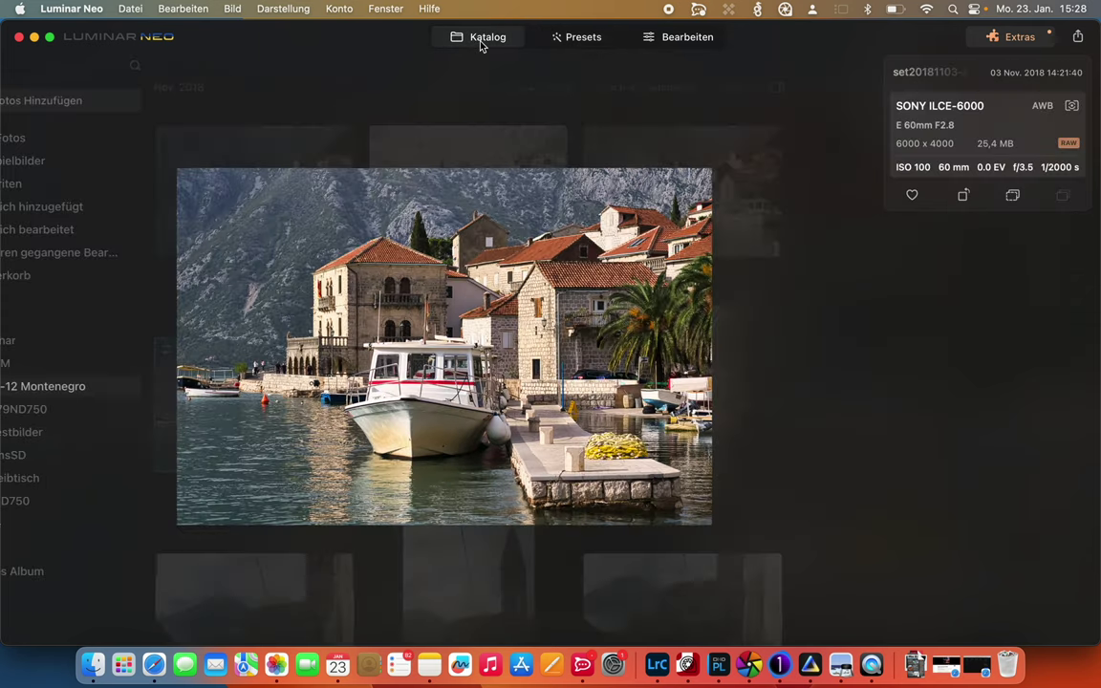
Open portrait S75_5278.NEF from the 779ND750 folder in the Bearbeiten workspace and scroll the tools list to Porträt.
left_click(139, 410)
scroll(506, 388, "down", 3)
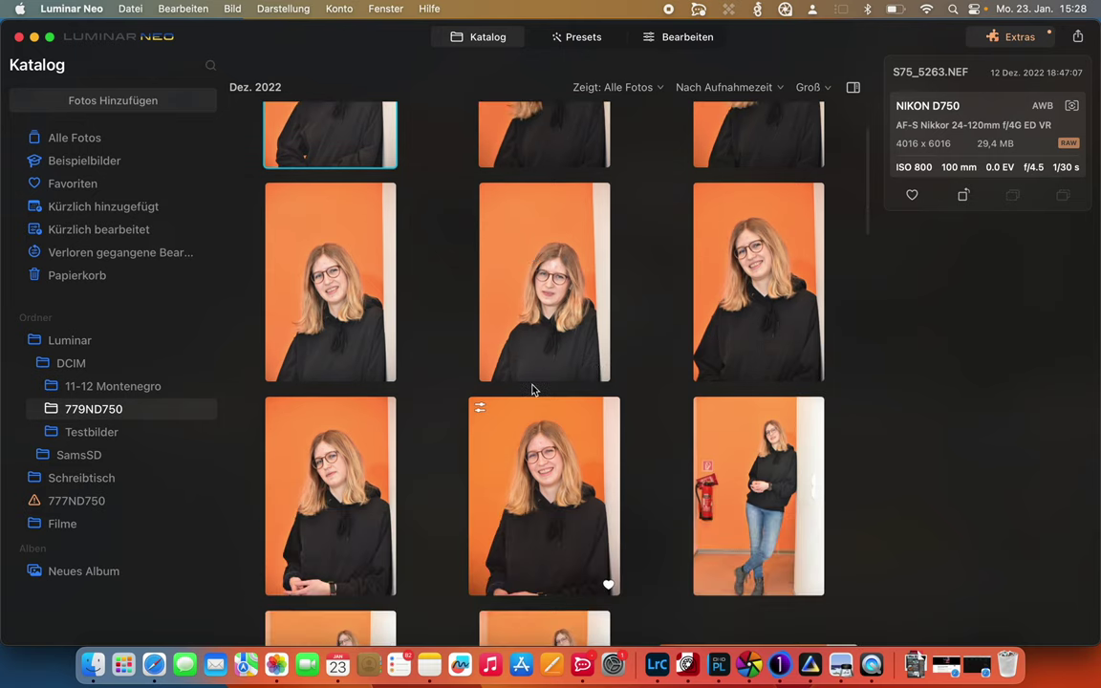
double_click(569, 440)
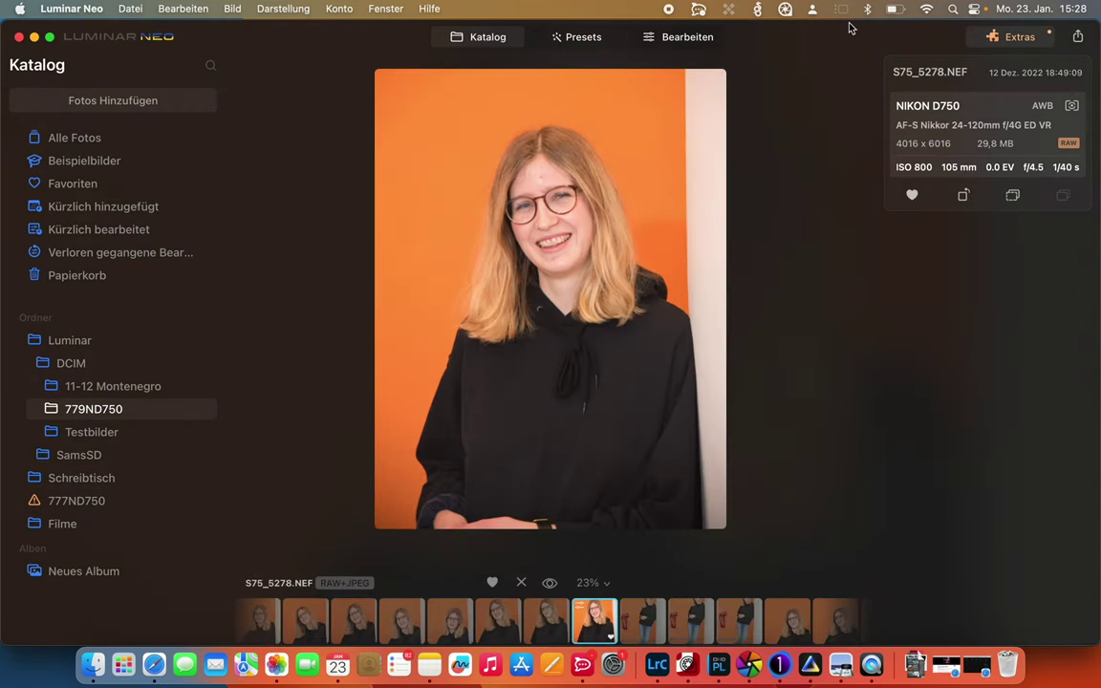
left_click(687, 36)
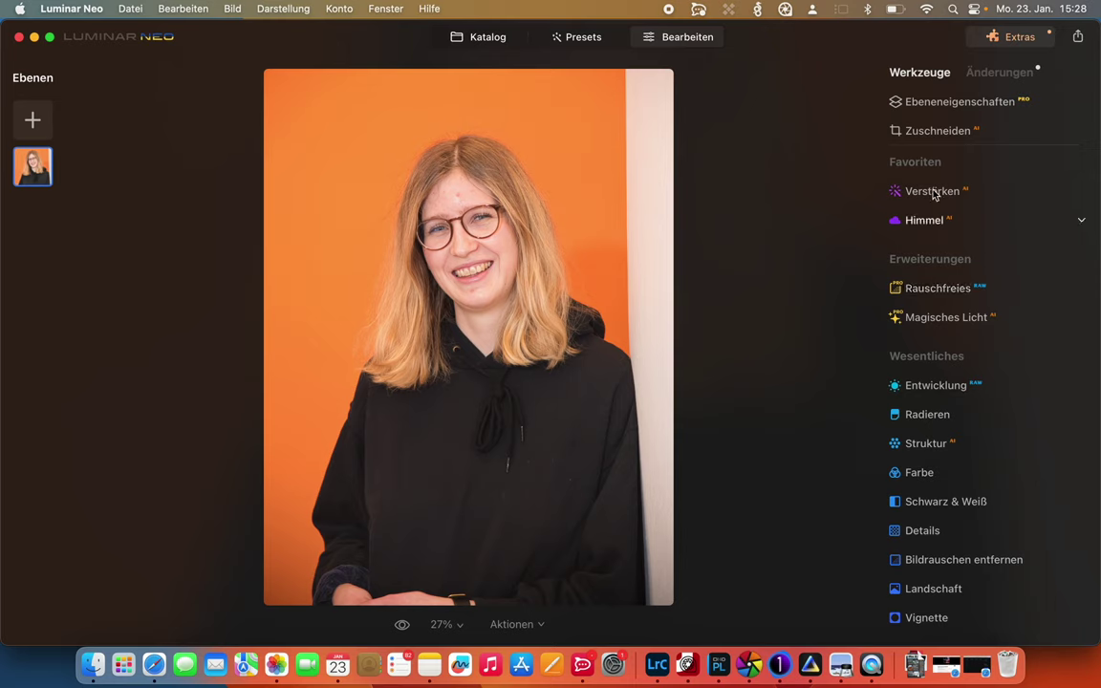
scroll(984, 363, "down", 5)
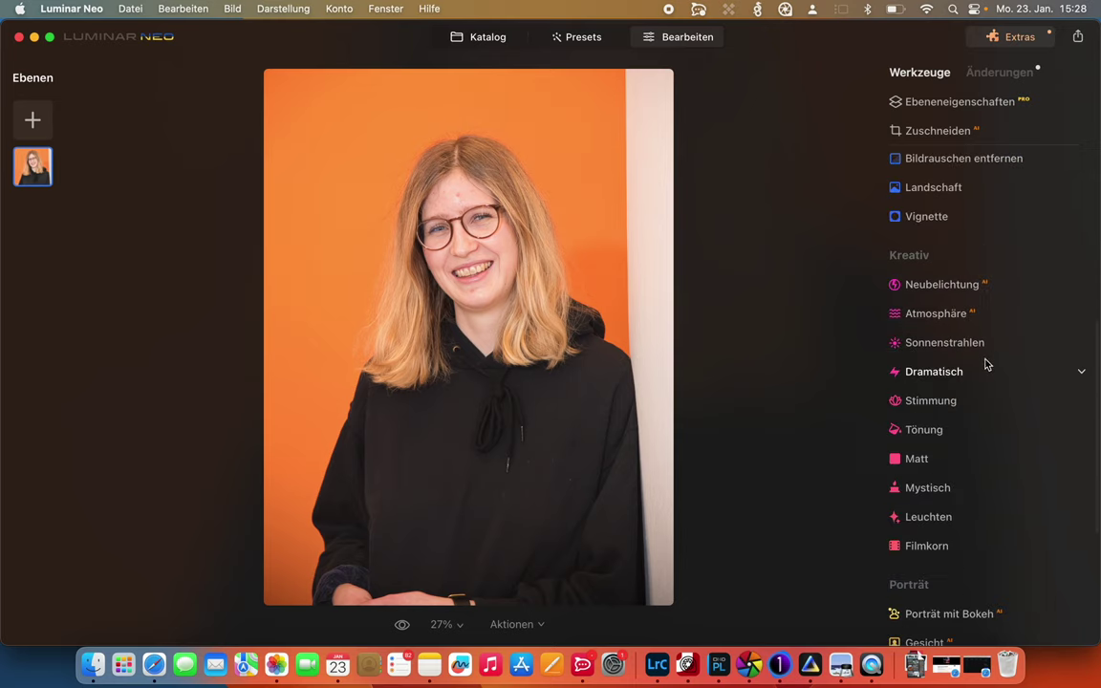
scroll(983, 363, "down", 2)
scroll(985, 363, "down", 2)
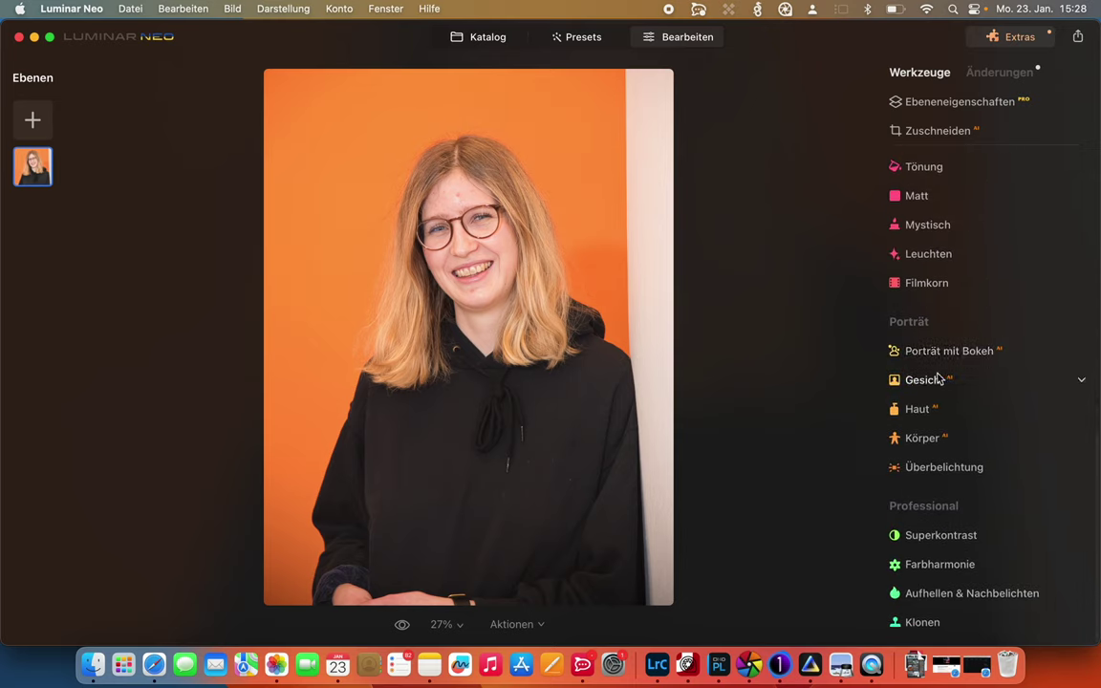
In the Haut tool set Menge 58 and Glanz entfernen 88, and turn on Hautunreinheiten entfernen.
left_click(929, 408)
scroll(1032, 444, "down", 3)
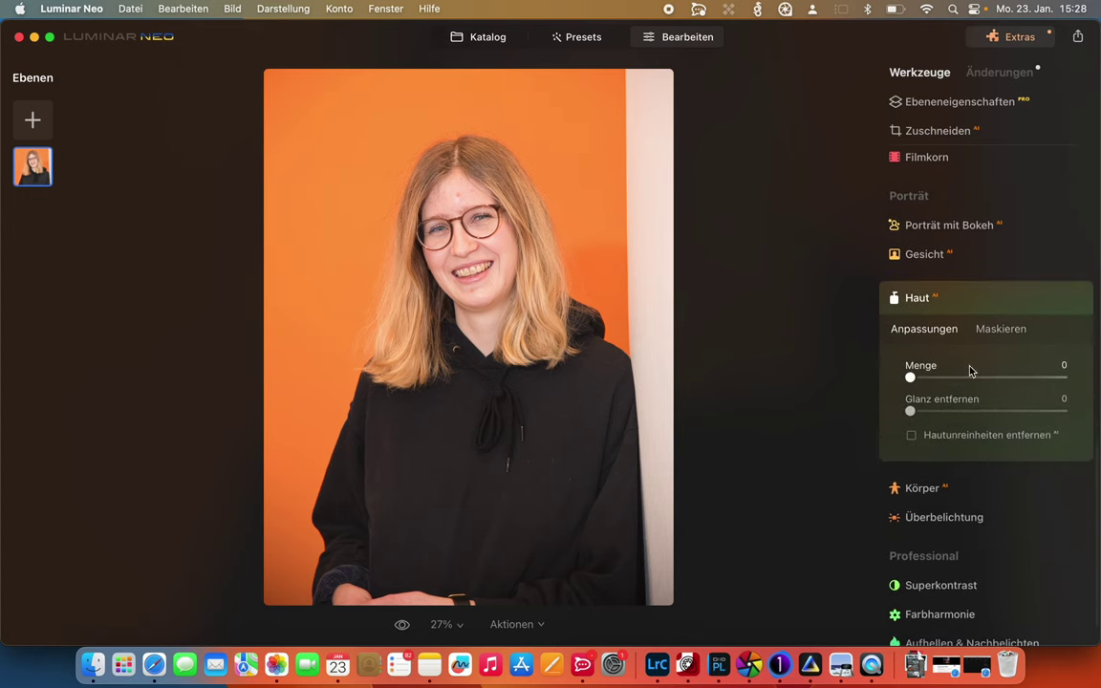
left_click(999, 377)
left_click(1046, 411)
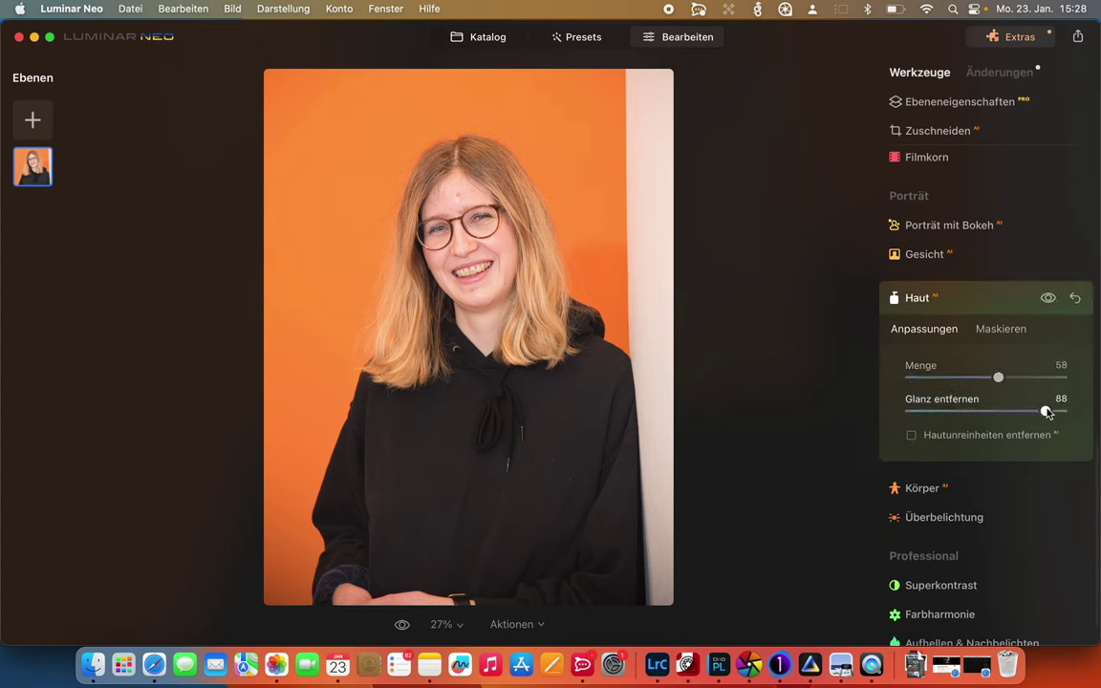
left_click(912, 436)
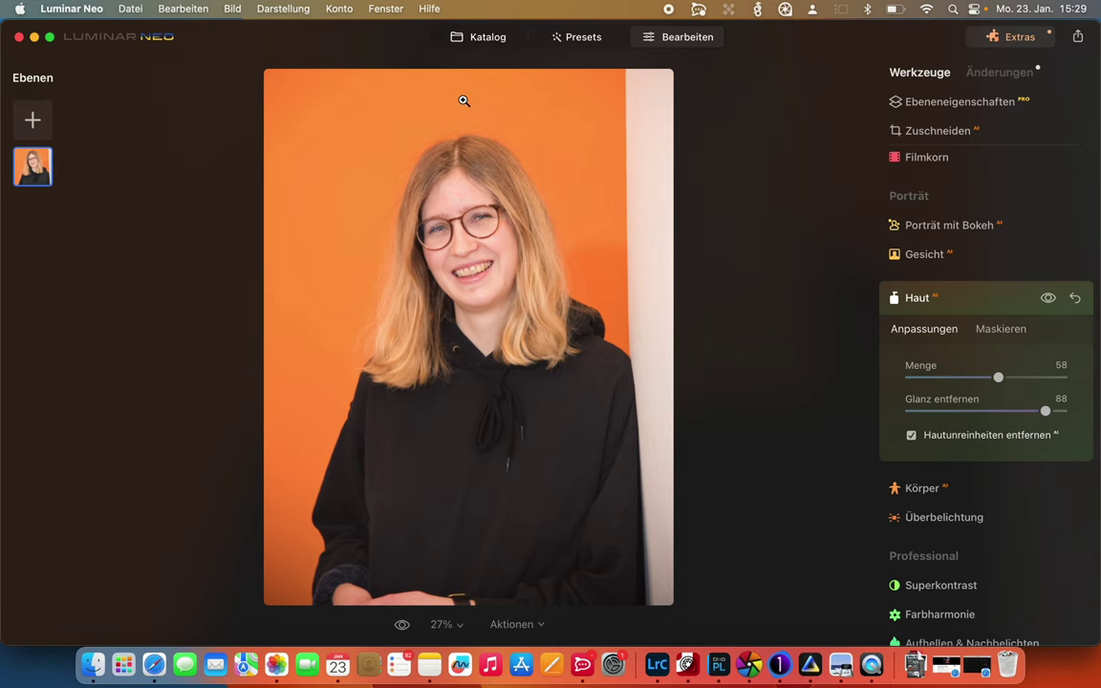
Zoom to 100% on the head and toggle the skin retouching off and on to compare.
left_click(463, 100)
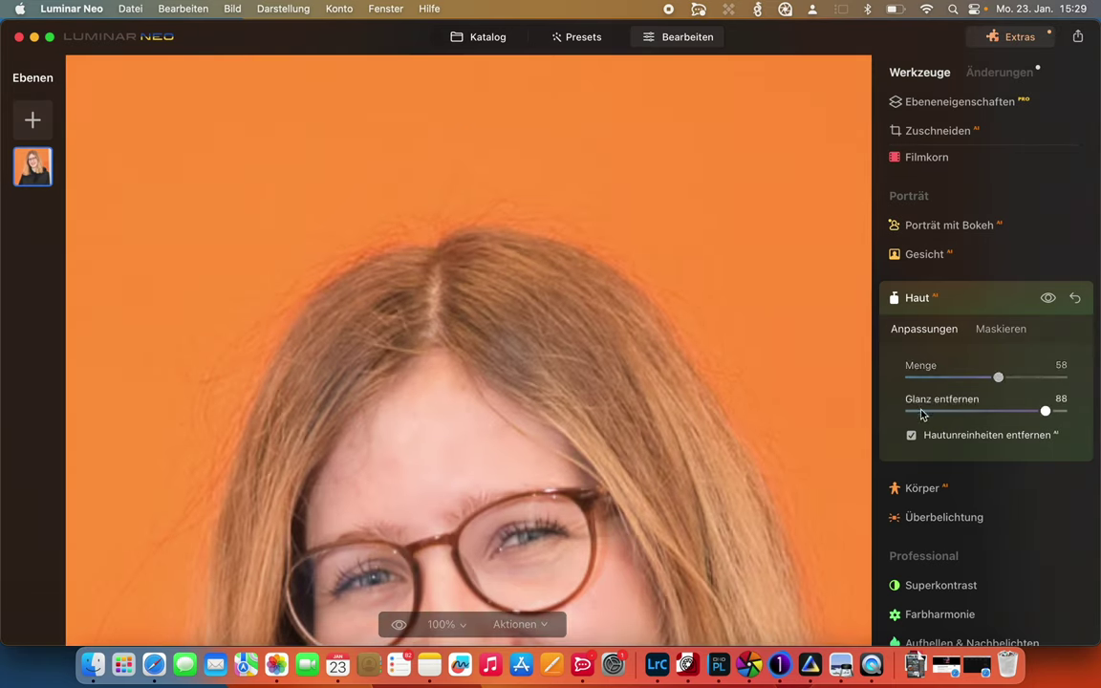
left_click(1048, 299)
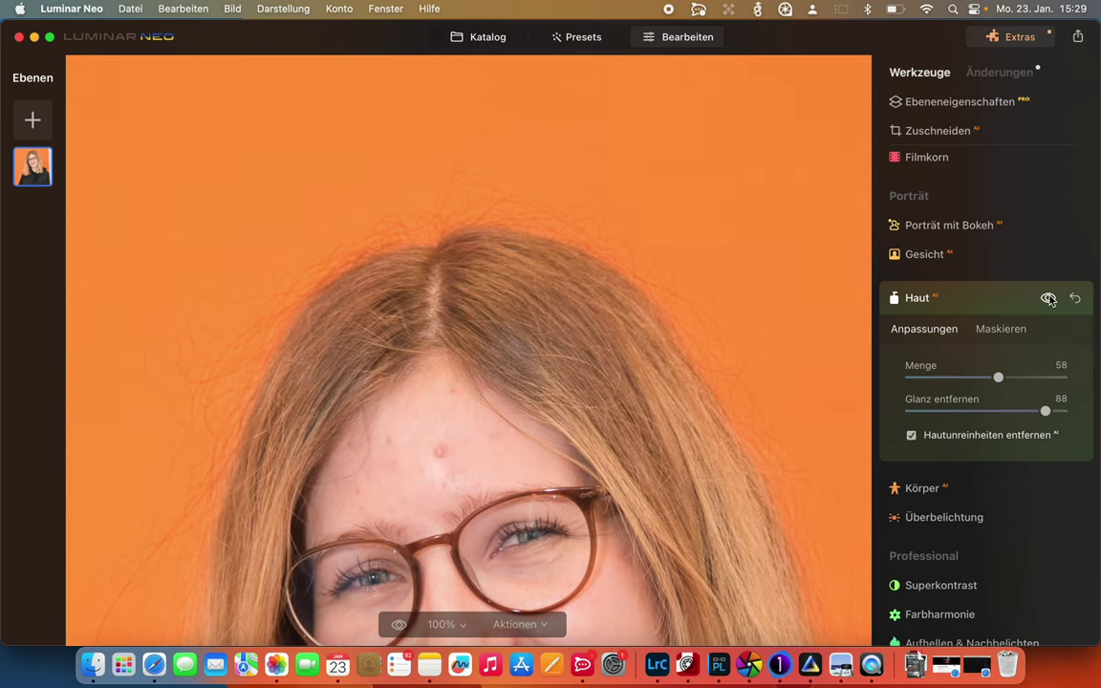
left_click(1049, 299)
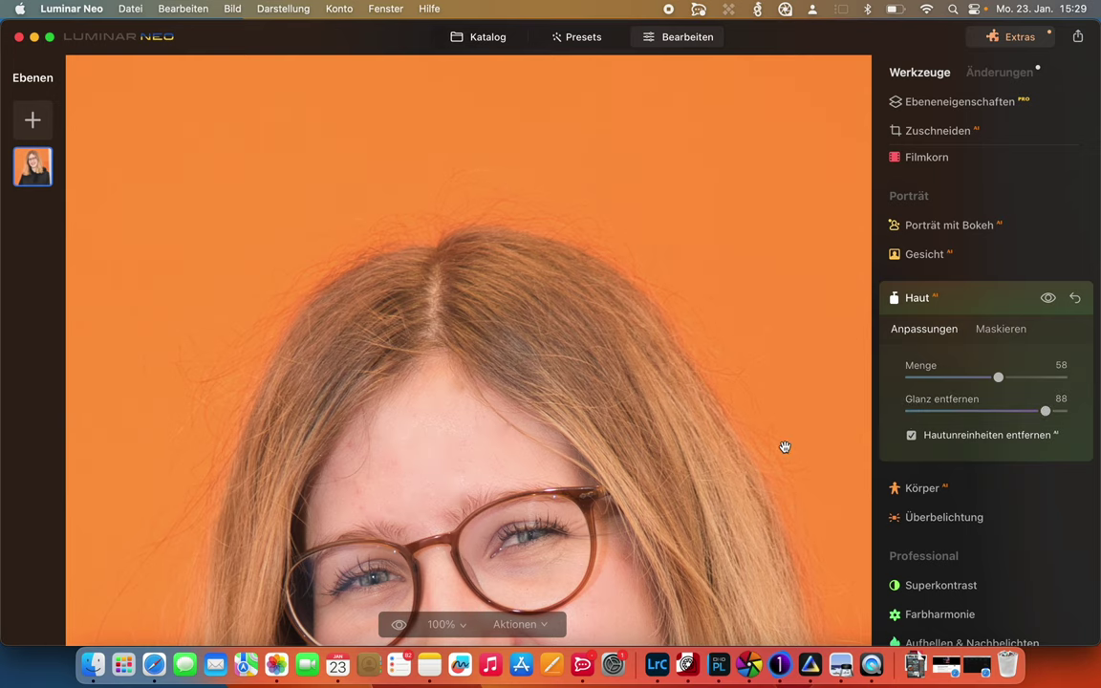
left_click(784, 447)
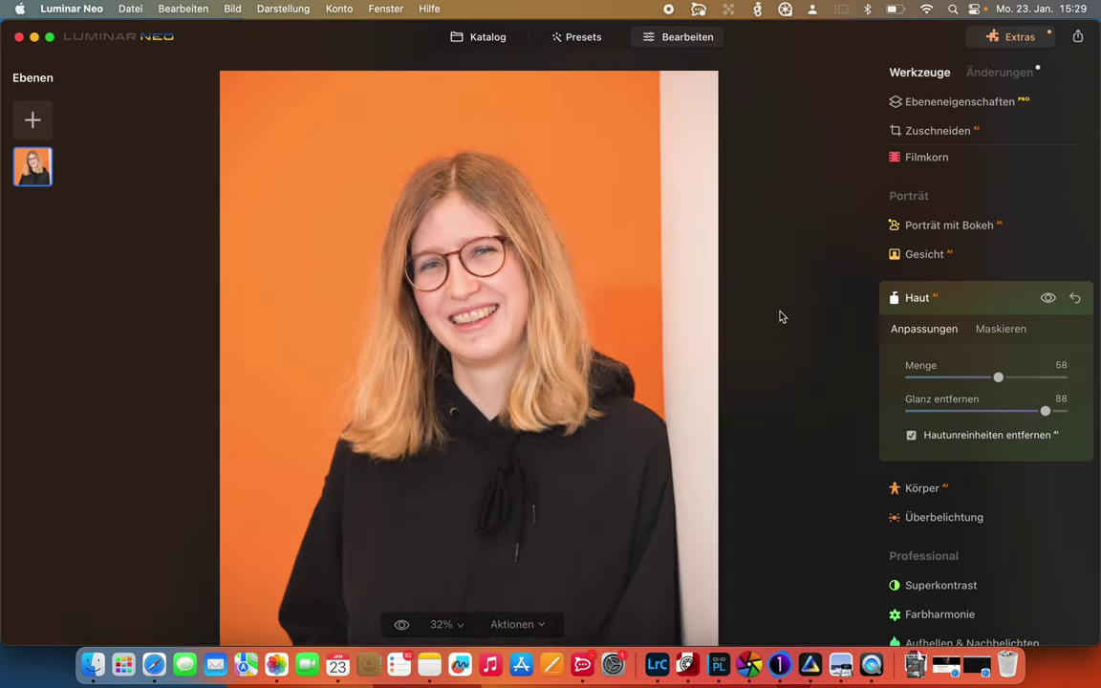
In the Gesicht tool set Augen vergrößern to 44 and Augenringe entfernen to 65.
left_click(924, 254)
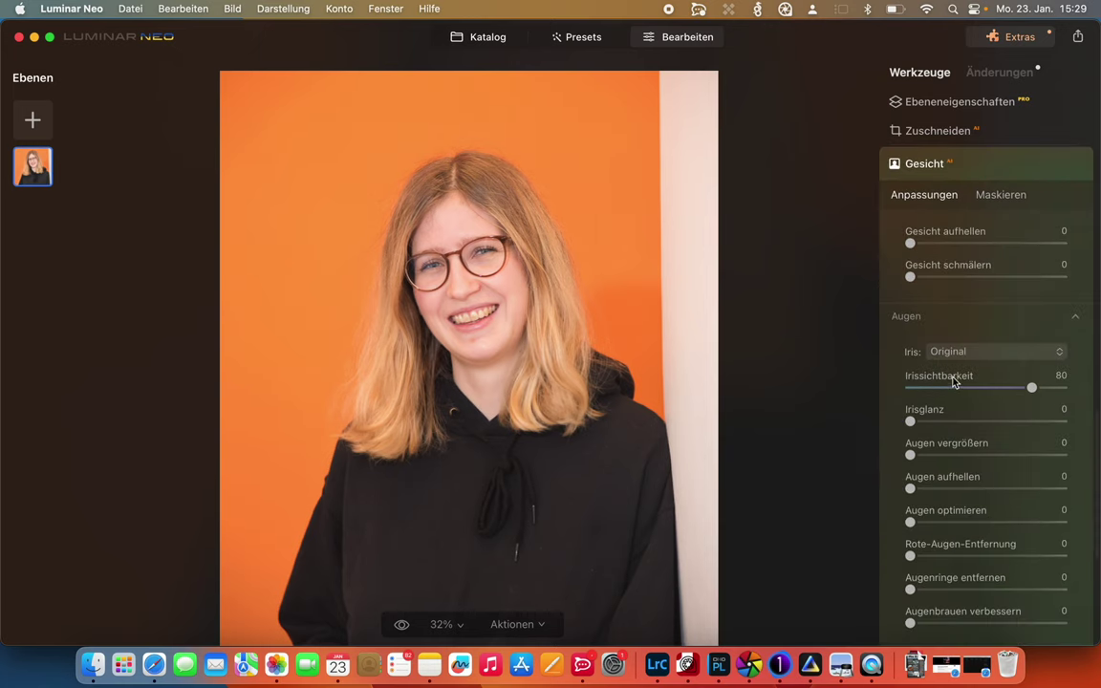
left_click(978, 455)
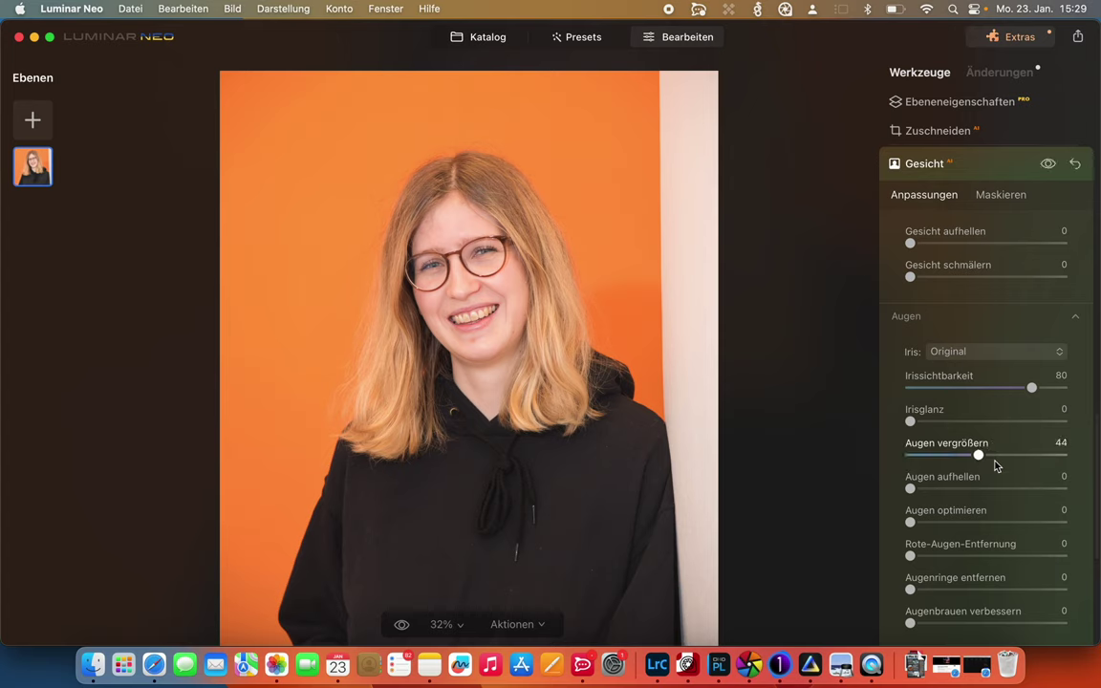
left_click(1011, 588)
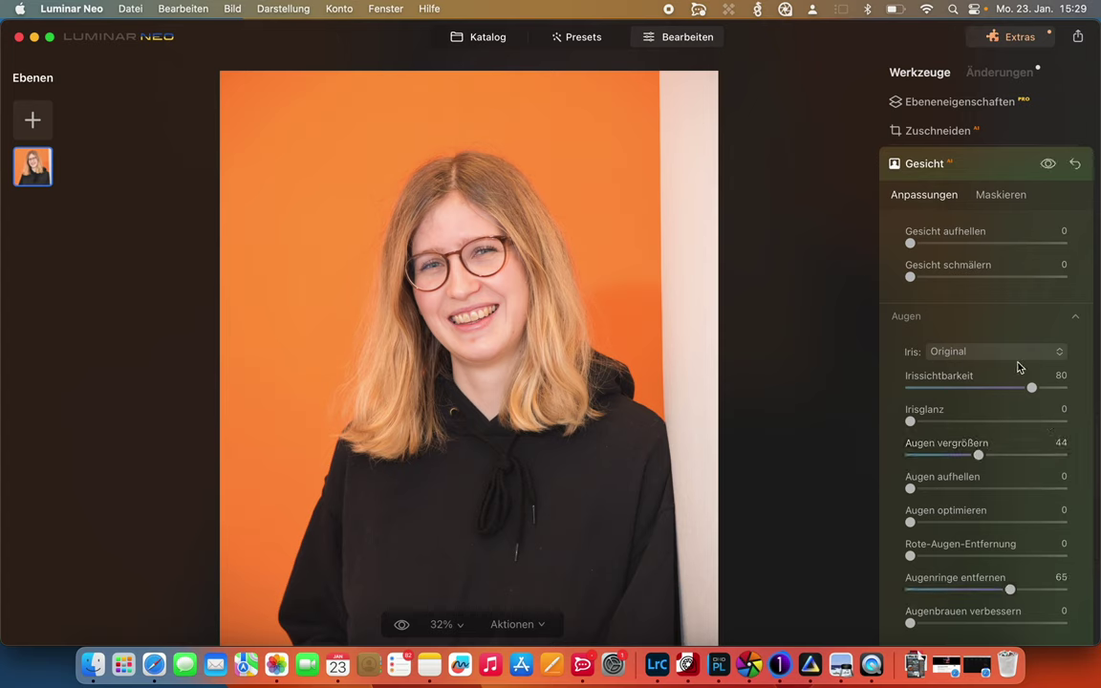
Try out different Gesicht schmälern amounts, settling on a strong face slimming.
left_click_drag(909, 277, 1077, 283)
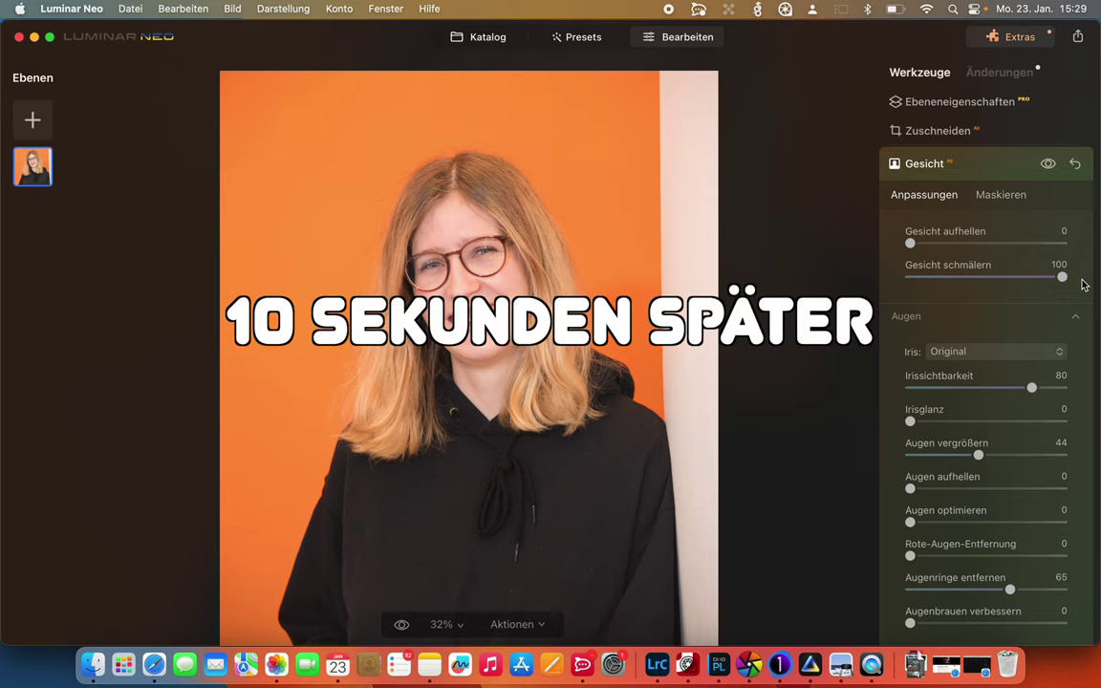
mouse_move(1061, 277)
left_mouse_down()
mouse_move(934, 277)
mouse_move(953, 274)
left_mouse_up()
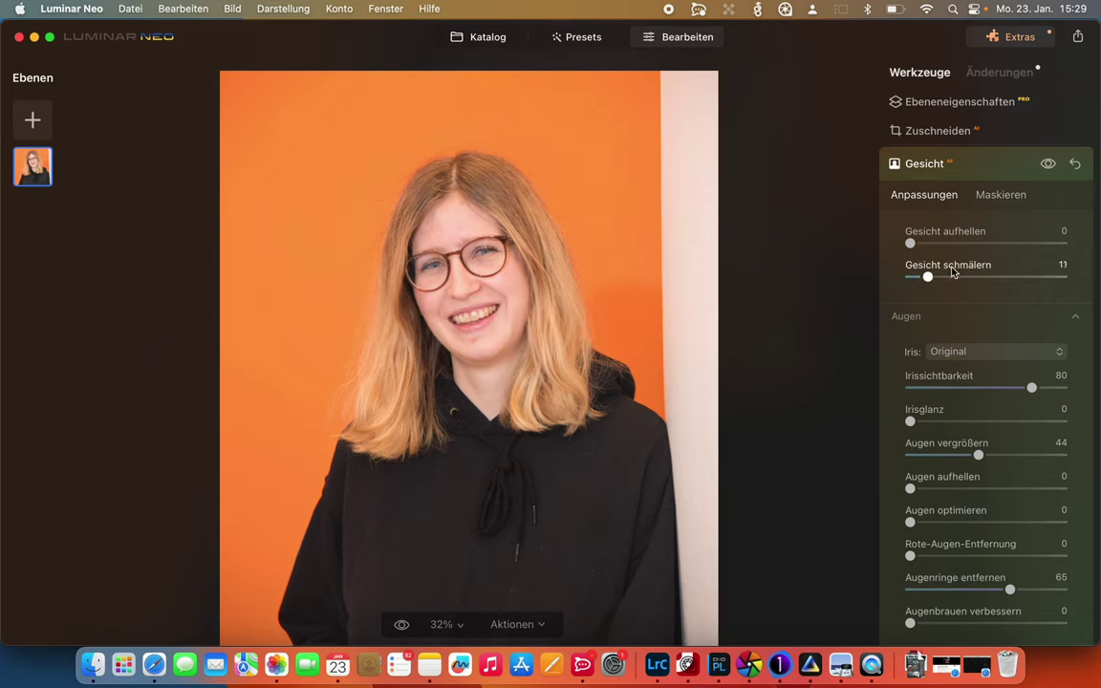
mouse_move(1061, 277)
left_mouse_down()
mouse_move(889, 278)
mouse_move(1081, 278)
left_mouse_up()
left_click_drag(934, 279, 1055, 277)
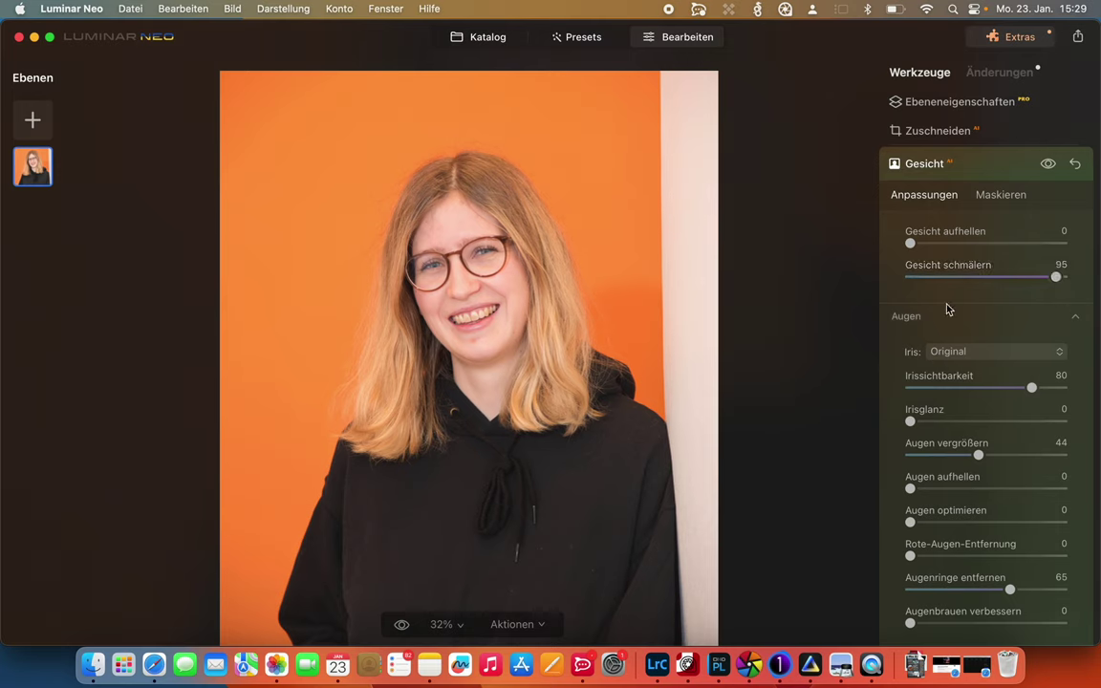